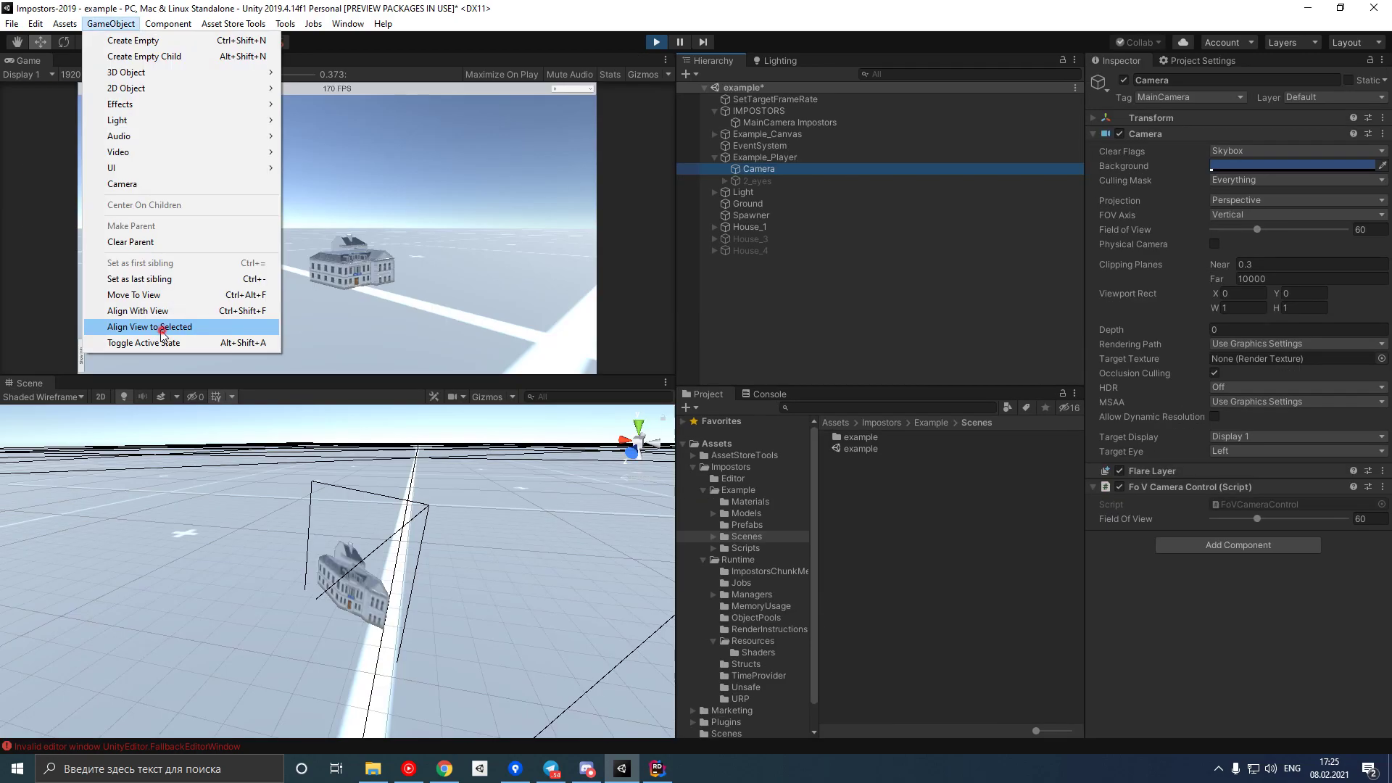
Align the Scene view to the selected Camera object under Example_Player.
left_click(161, 327)
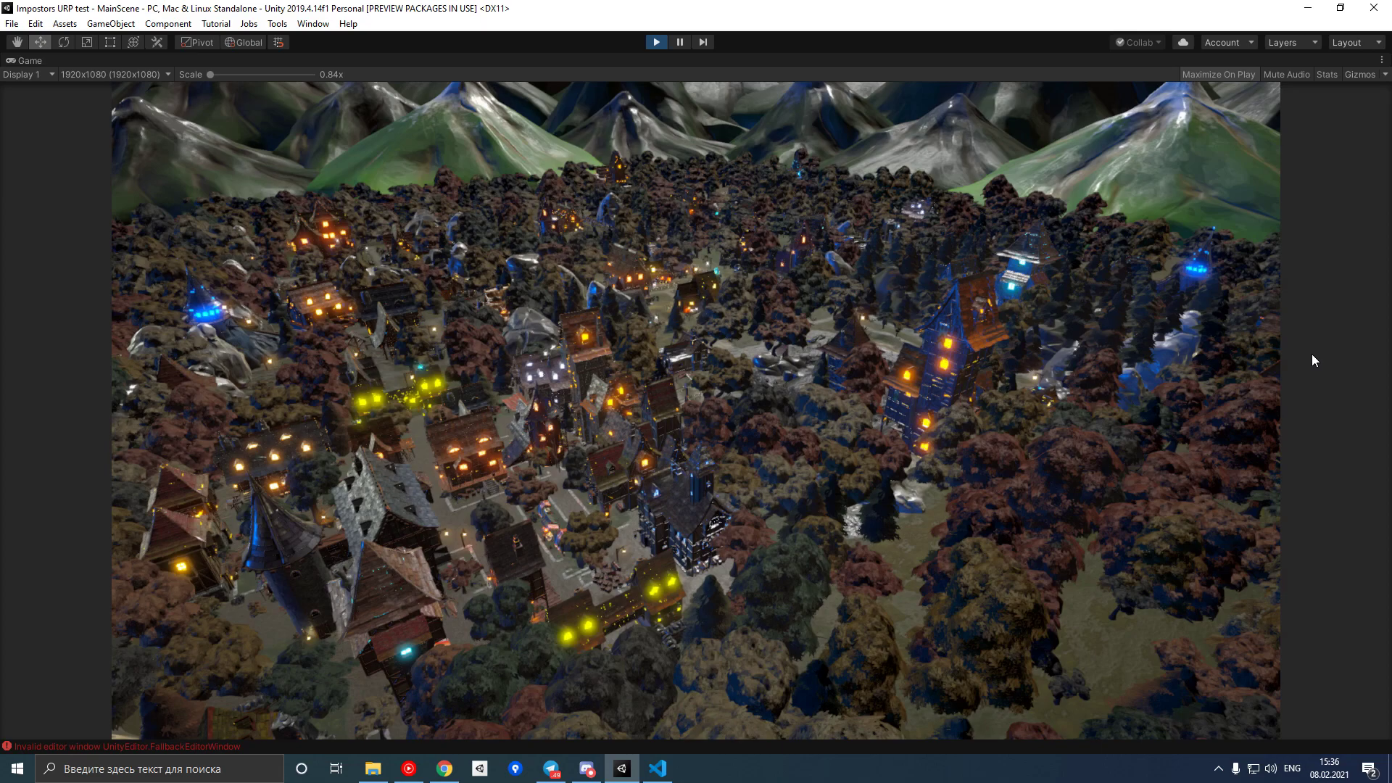
Display the game's rendering statistics and lower the High quality level's LOD Bias to 1.
left_click(1328, 74)
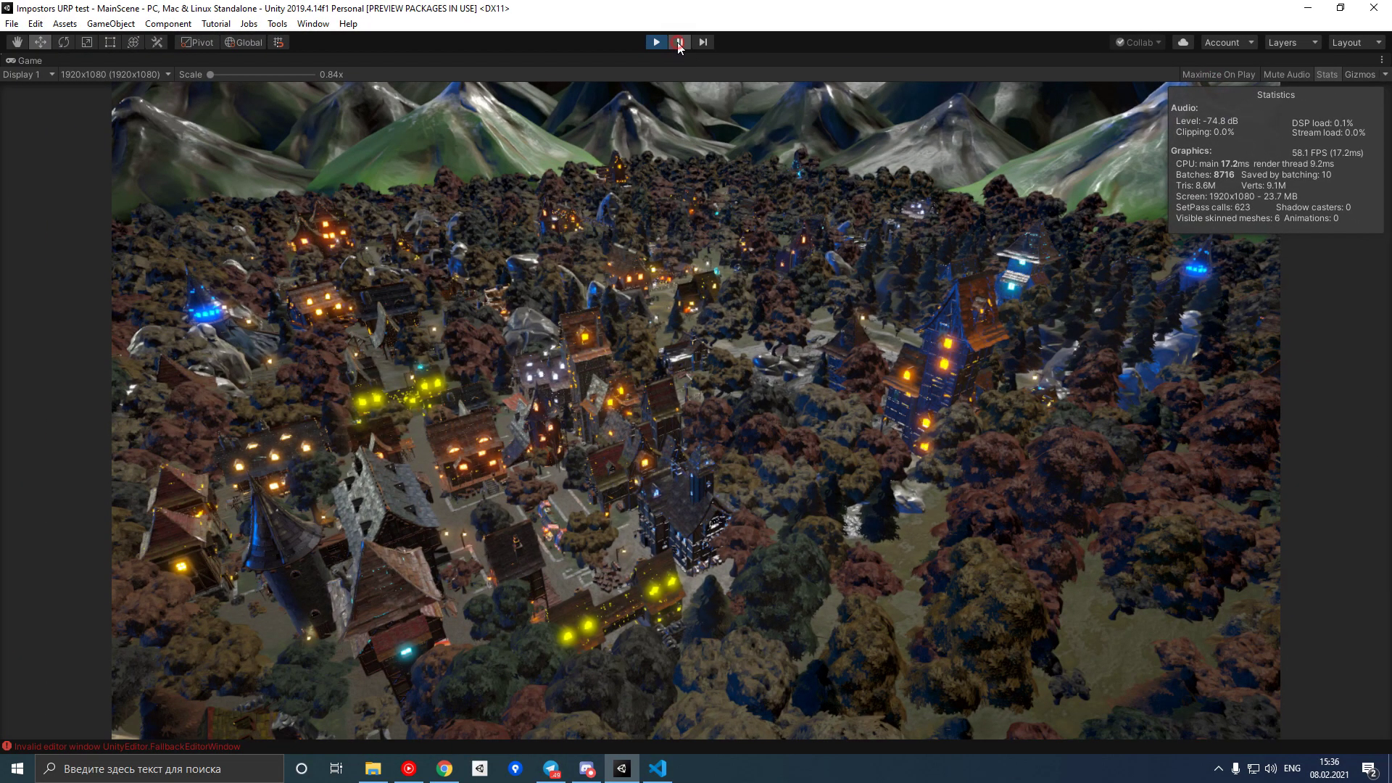
left_click(679, 42)
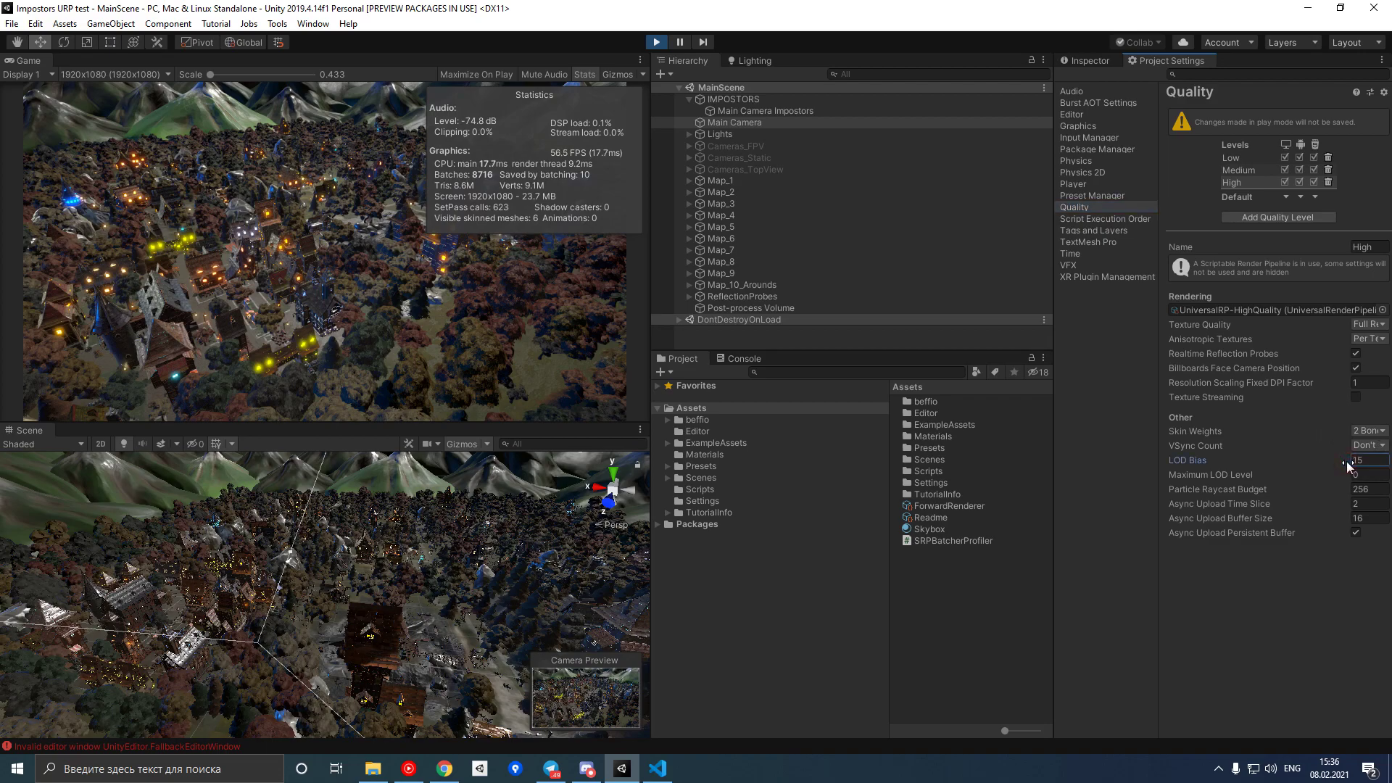
left_click_drag(1345, 459, 1259, 458)
left_click_drag(1044, 459, 89, 438)
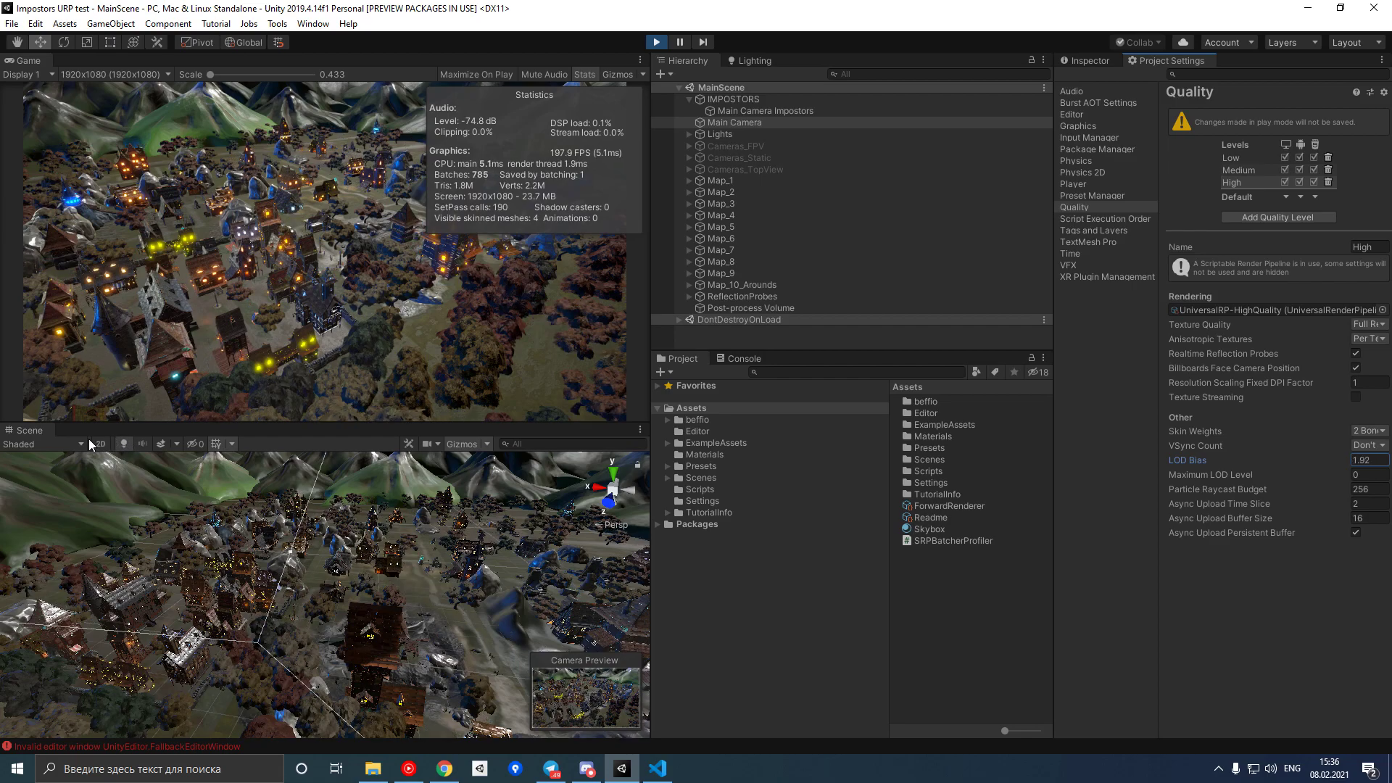
type("1")
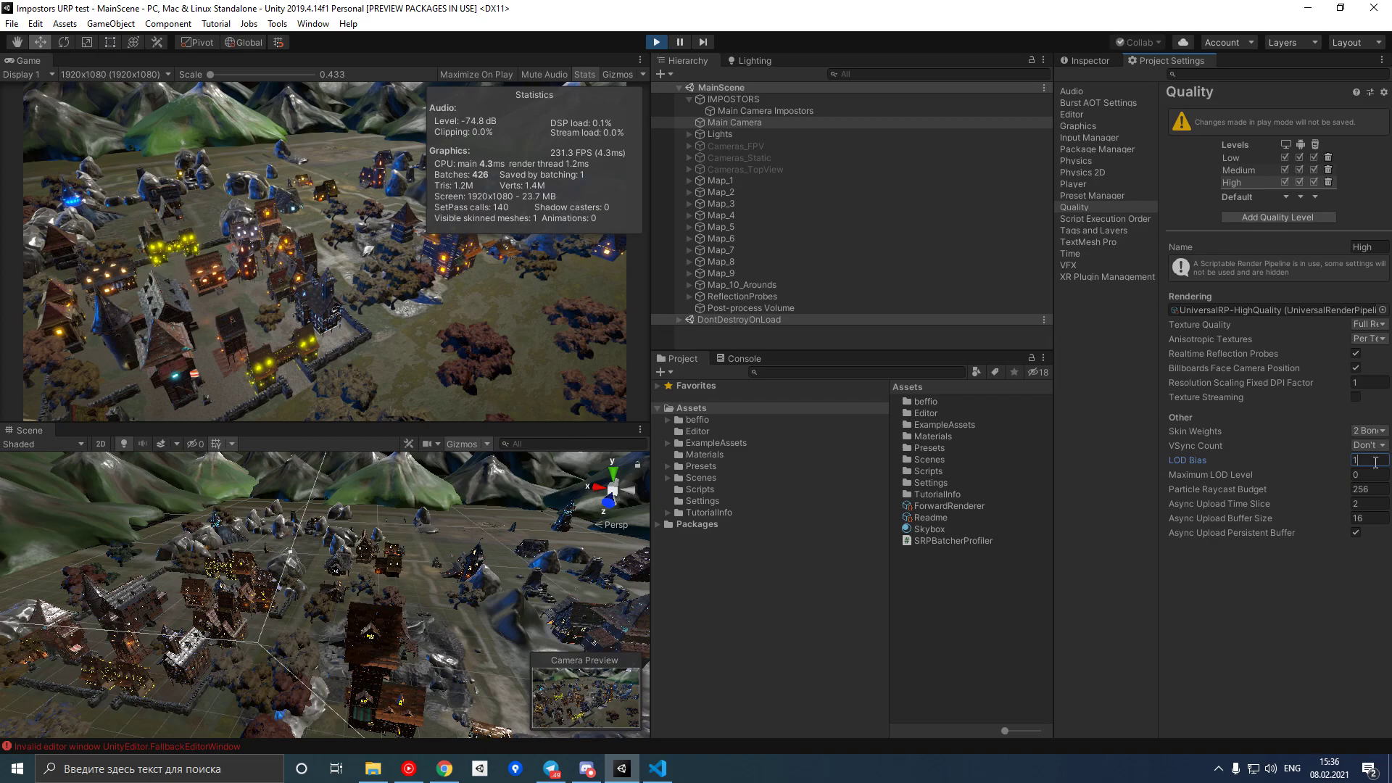
Enable the impostors in the running MainScene and show the Game view maximized during play.
left_click(278, 24)
left_click(286, 41)
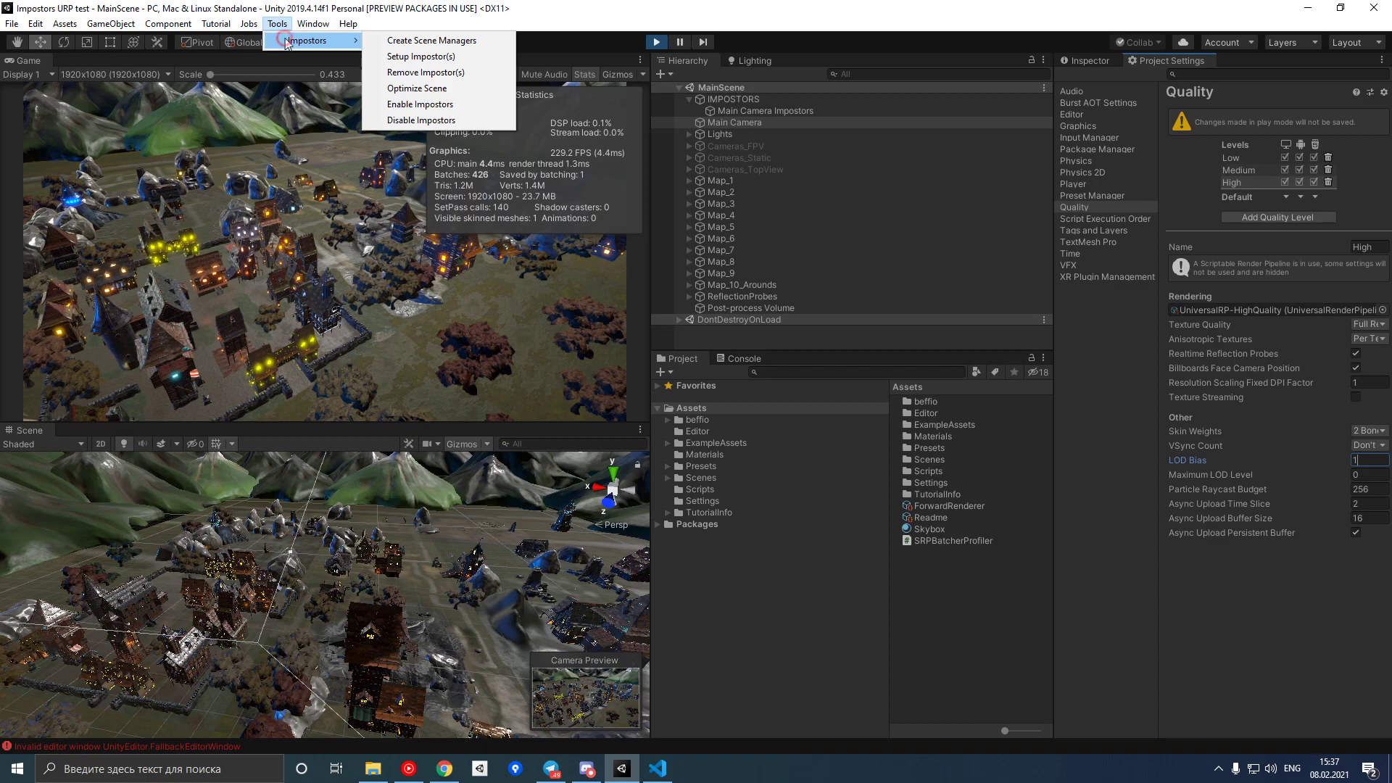
left_click(419, 87)
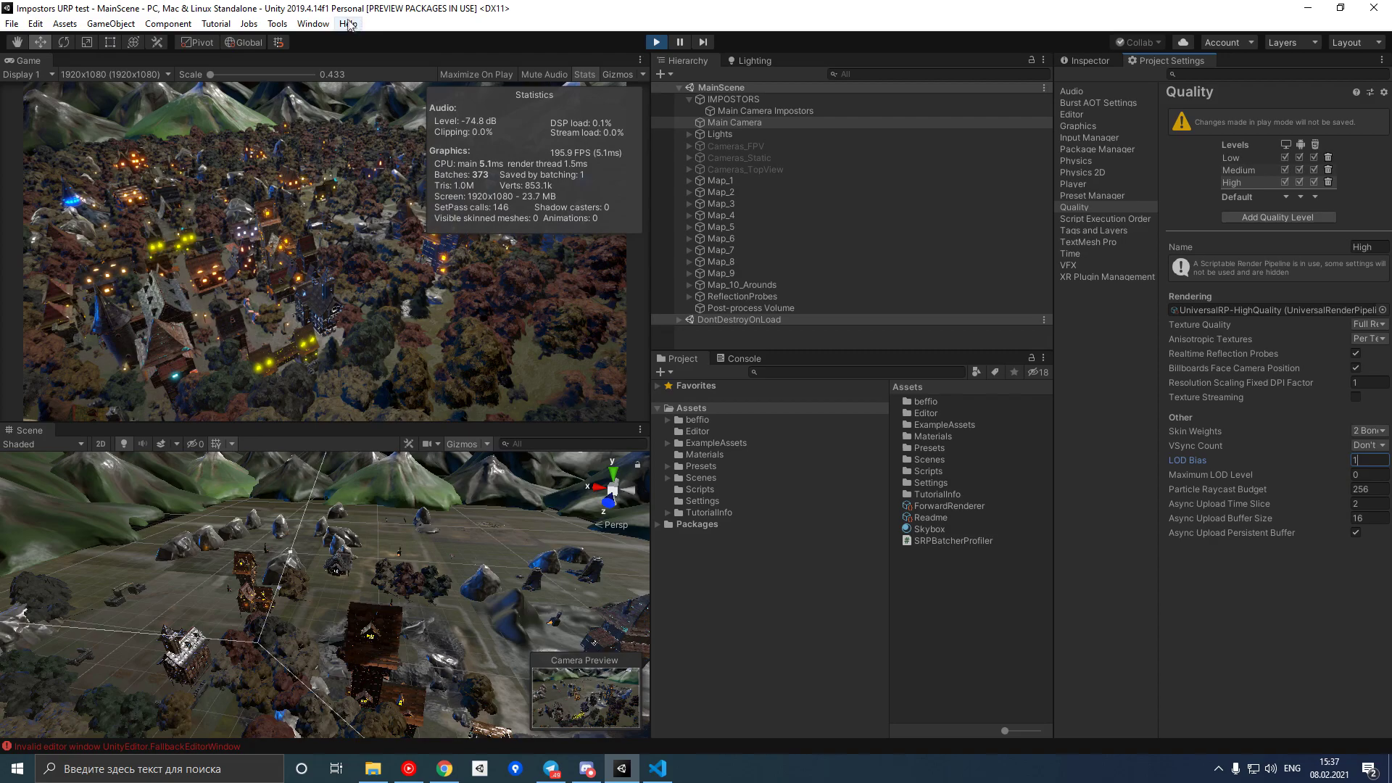
left_click(479, 75)
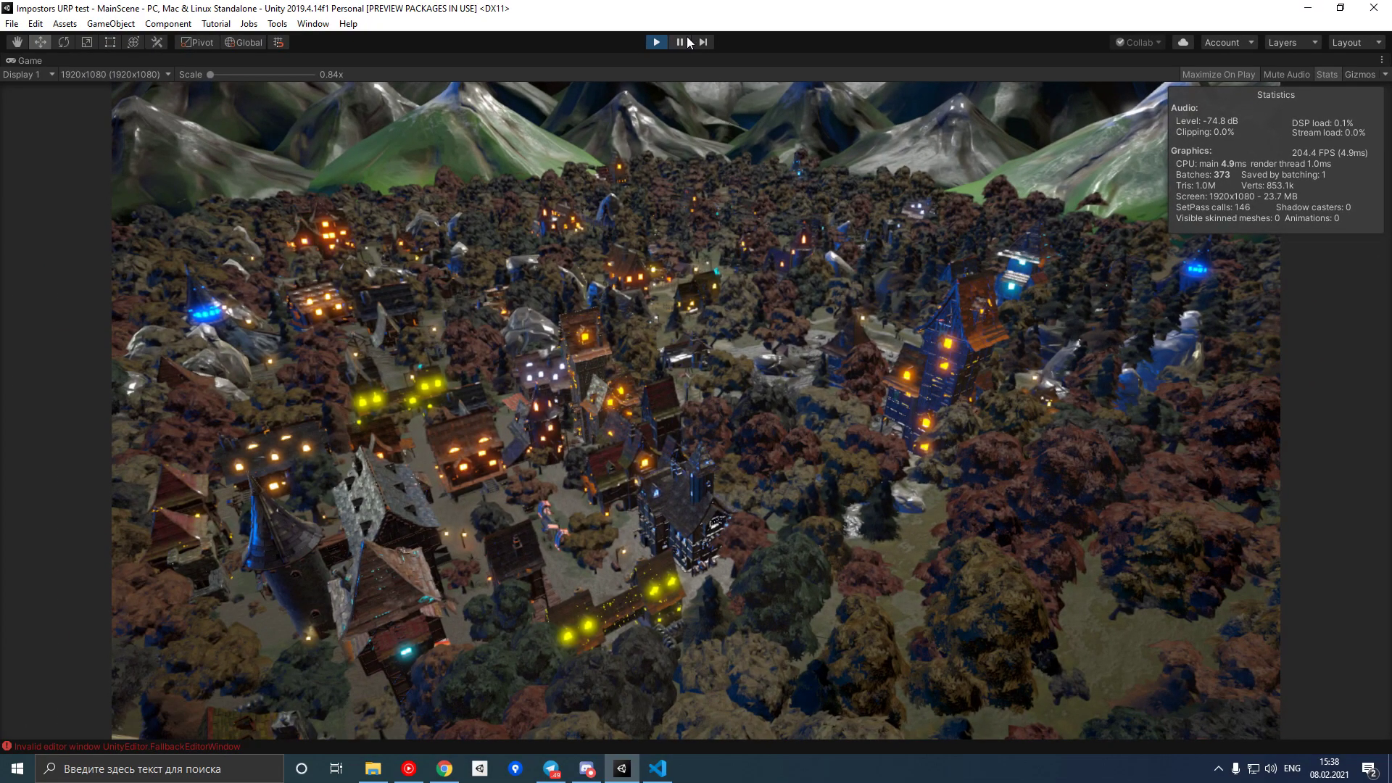
Pause the game to inspect the Impostor LOD Group settings of VeryLongTree_1 in Map_6, and resume playback.
left_click(686, 42)
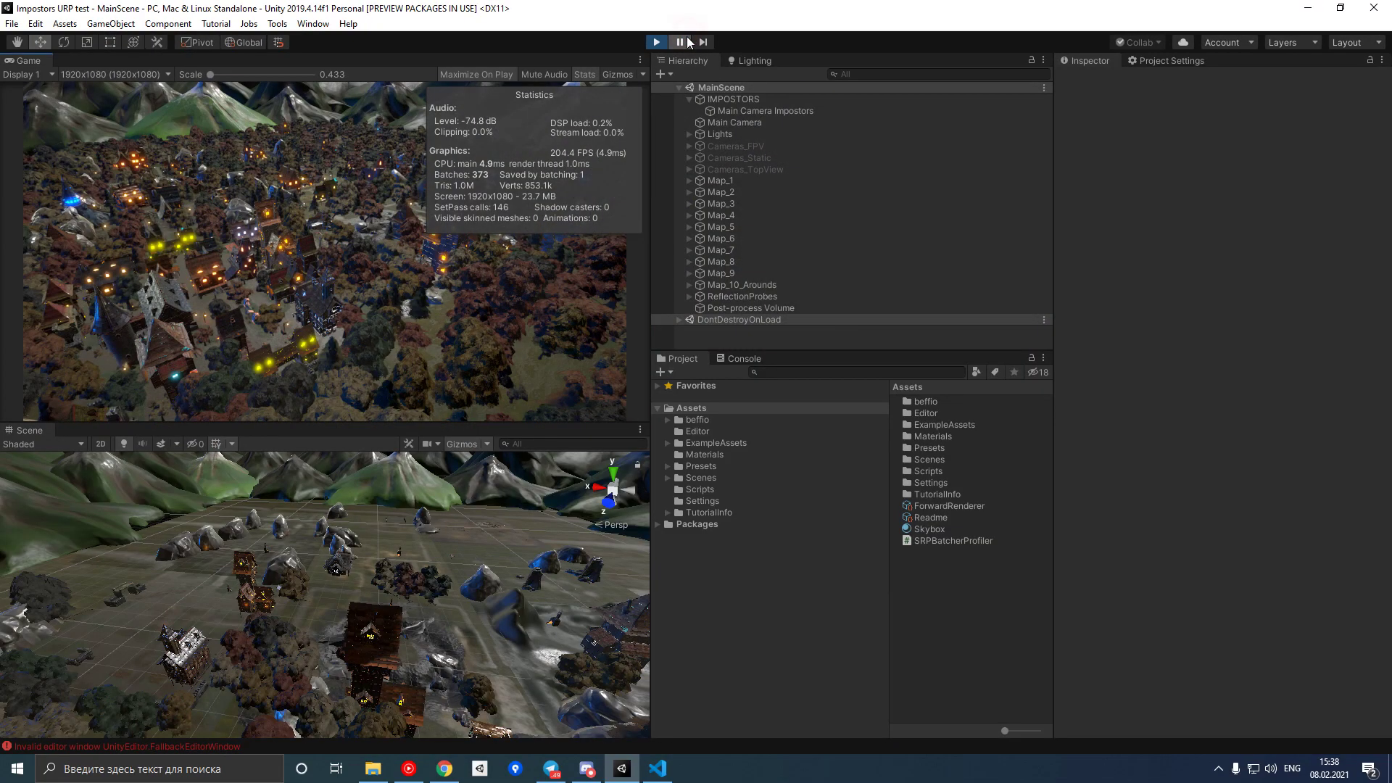
left_click(274, 648)
left_click(738, 320)
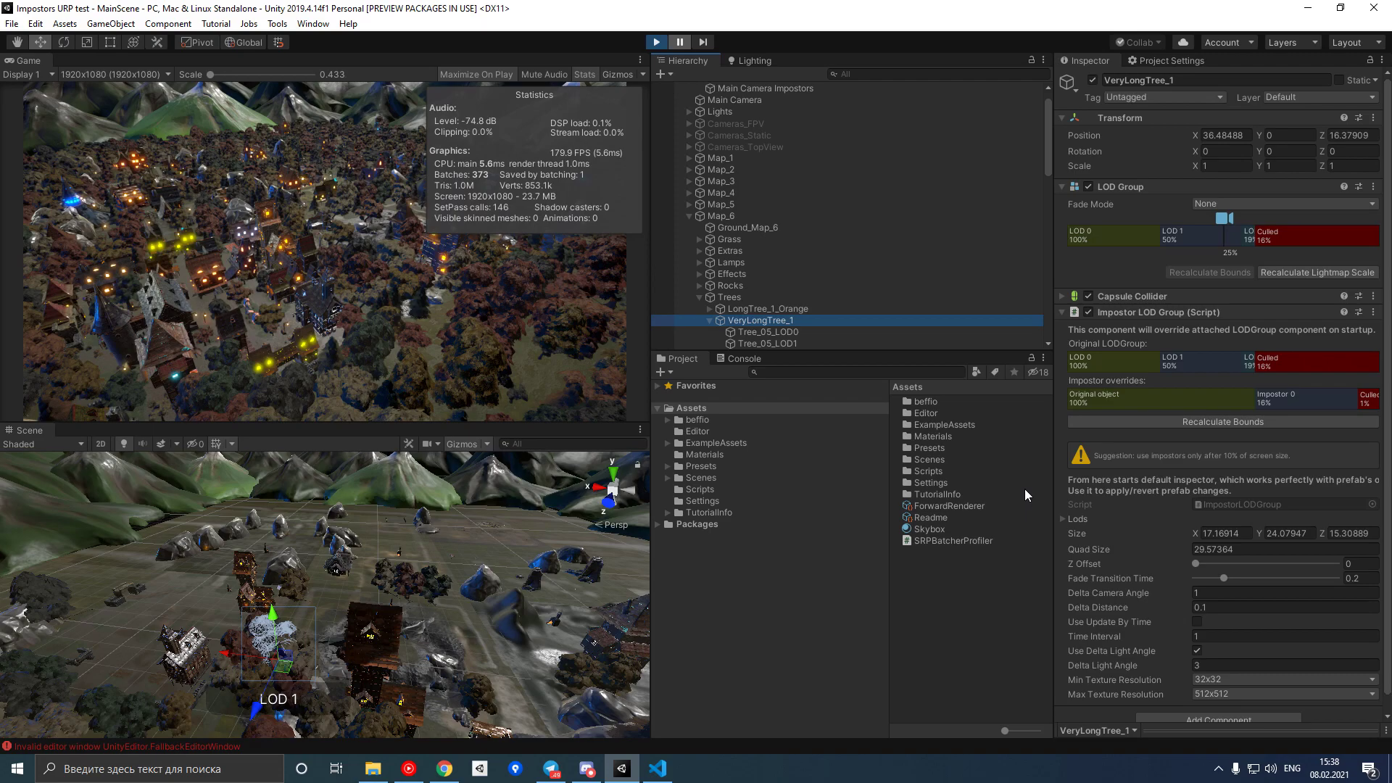
left_click(679, 42)
key("shift+space")
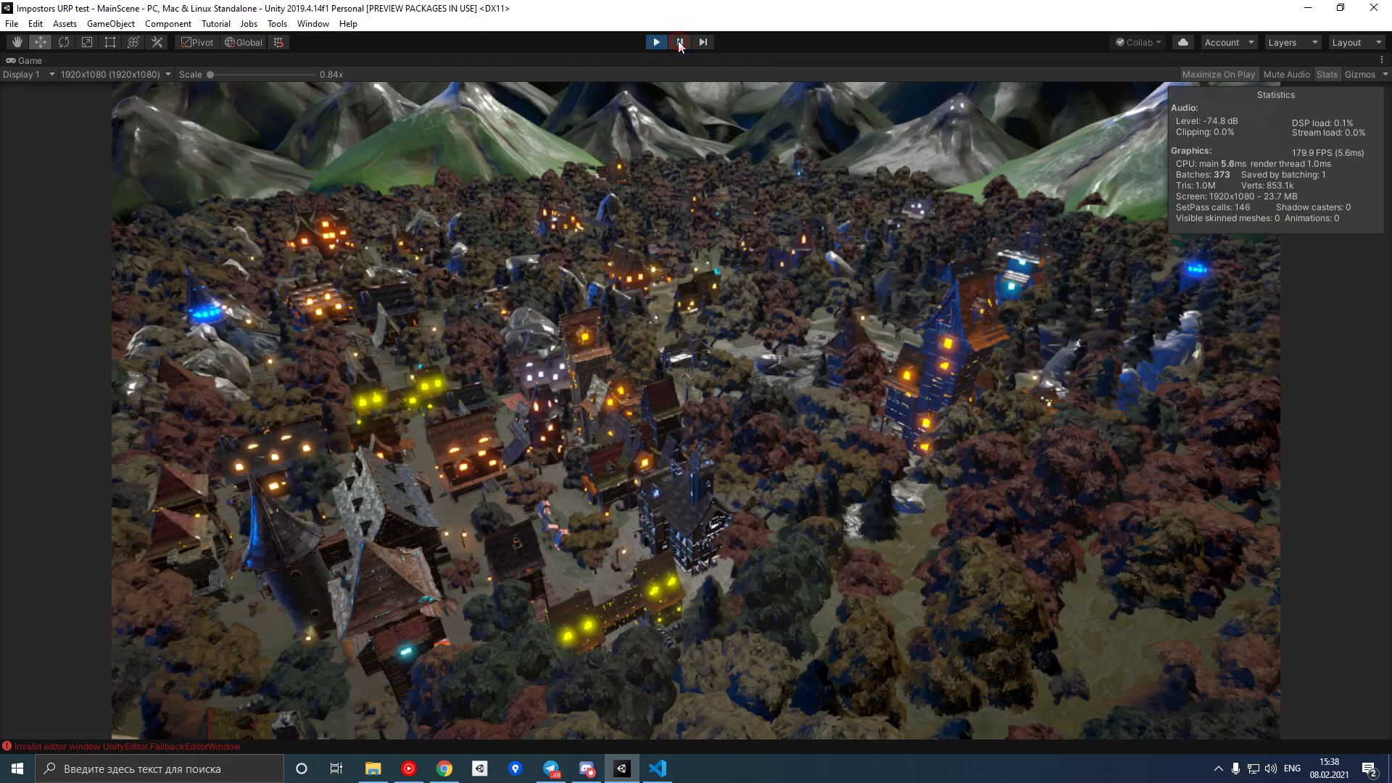
Disable impostors across the scene and enable them again to compare the rendering.
left_click(278, 24)
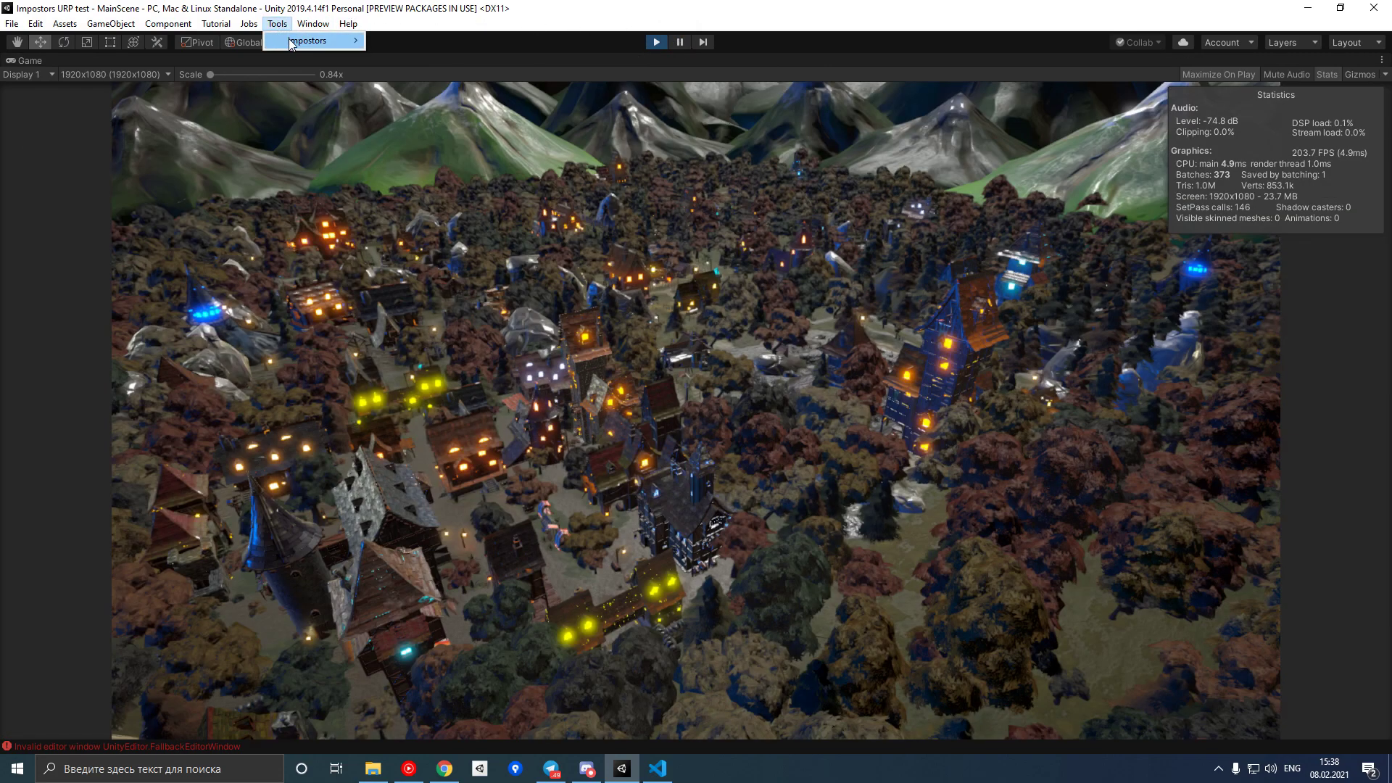
left_click(291, 41)
left_click(437, 121)
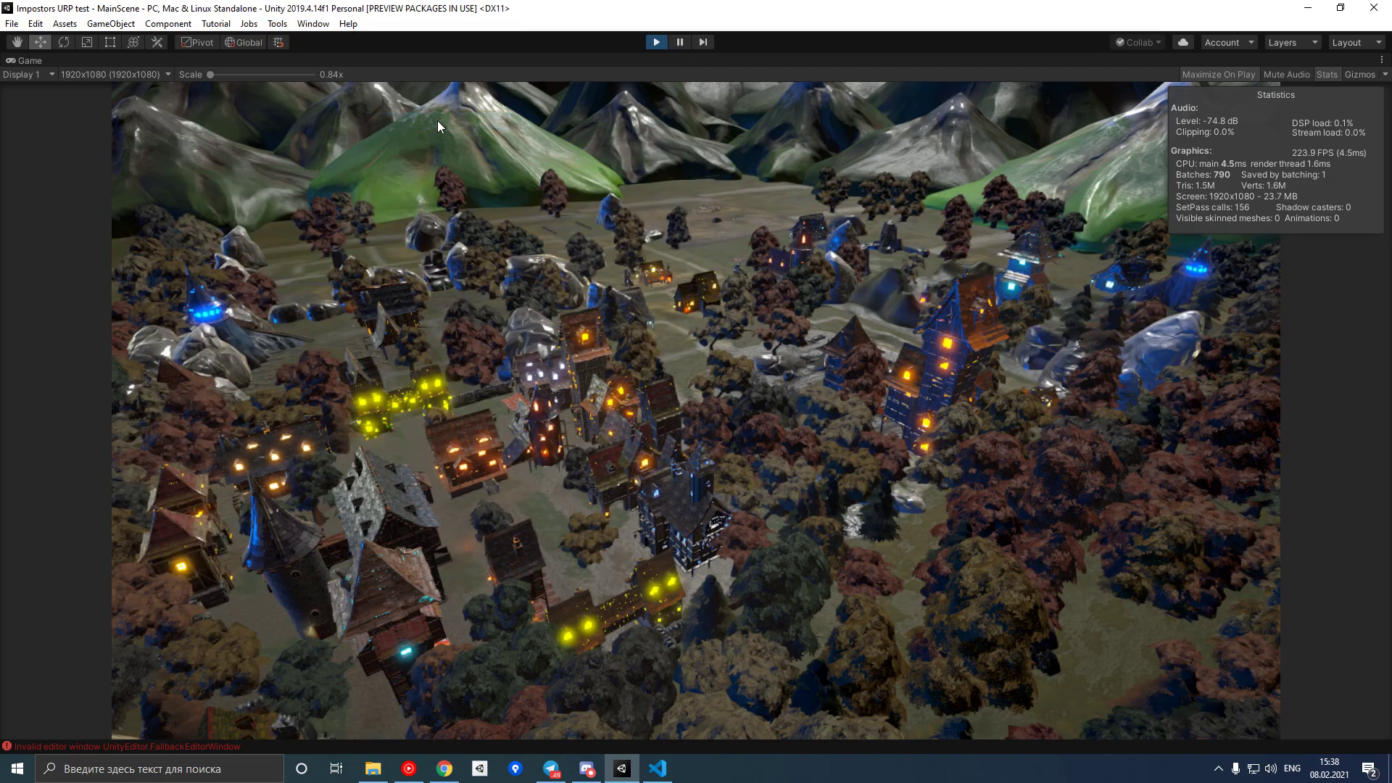
left_click(278, 24)
left_click(305, 41)
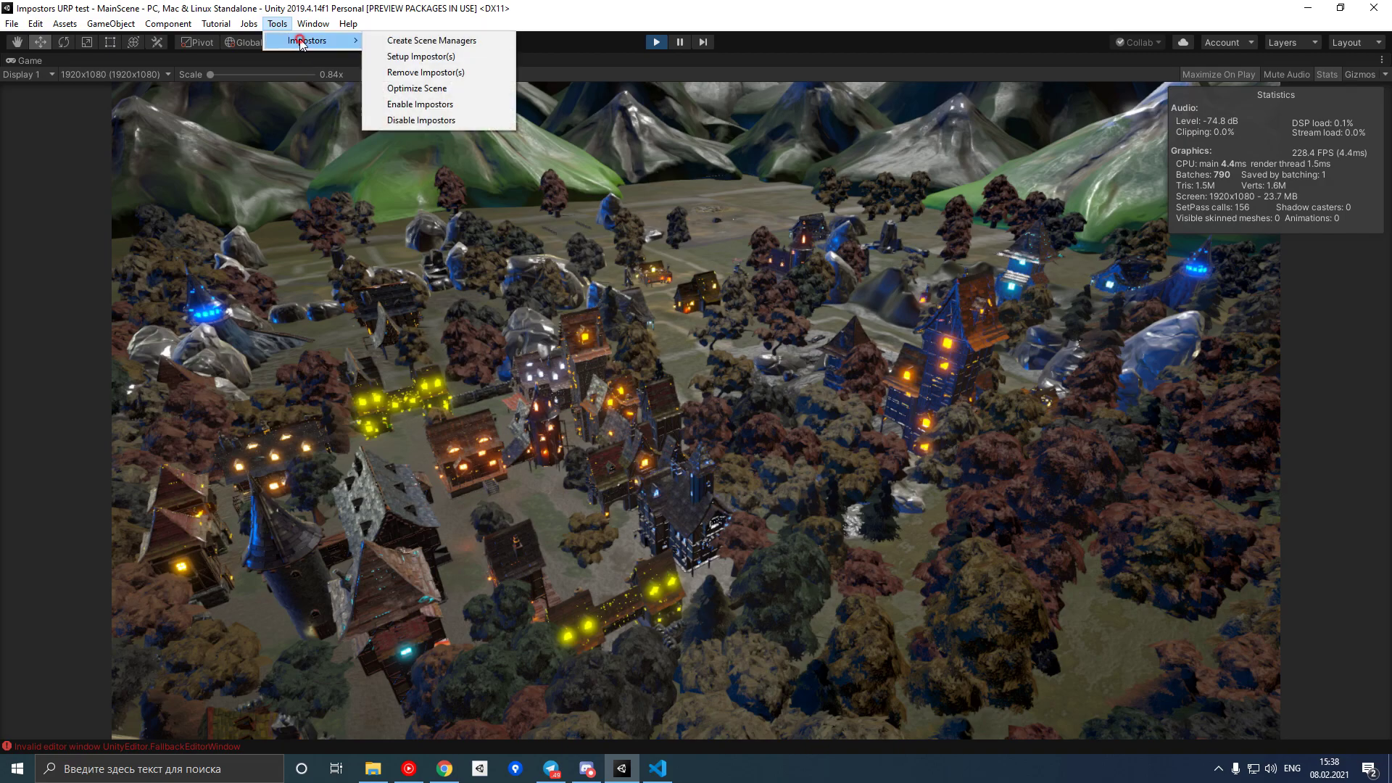
left_click(450, 102)
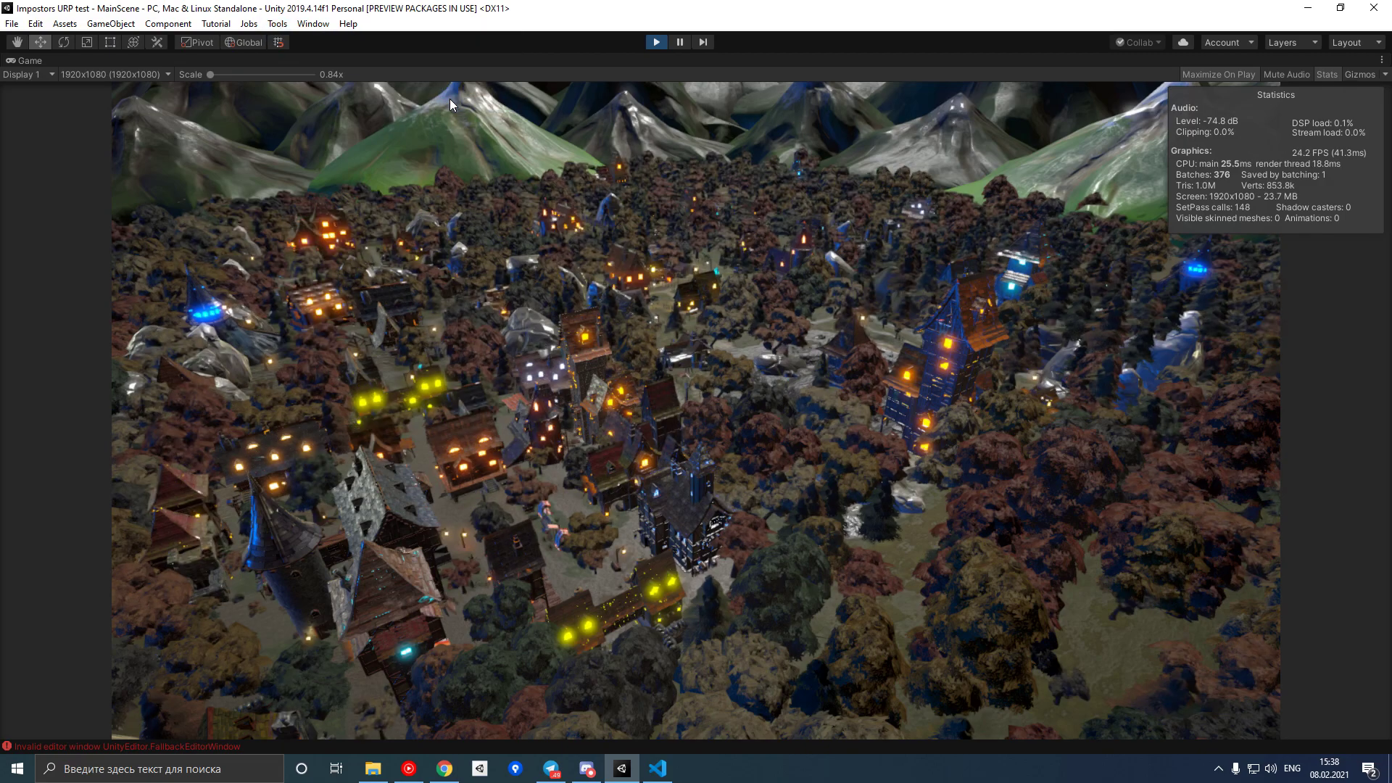
Pause the game, enable Debug on Main Camera Impostors, and shift its Debug Color toward red and darken it.
left_click(680, 42)
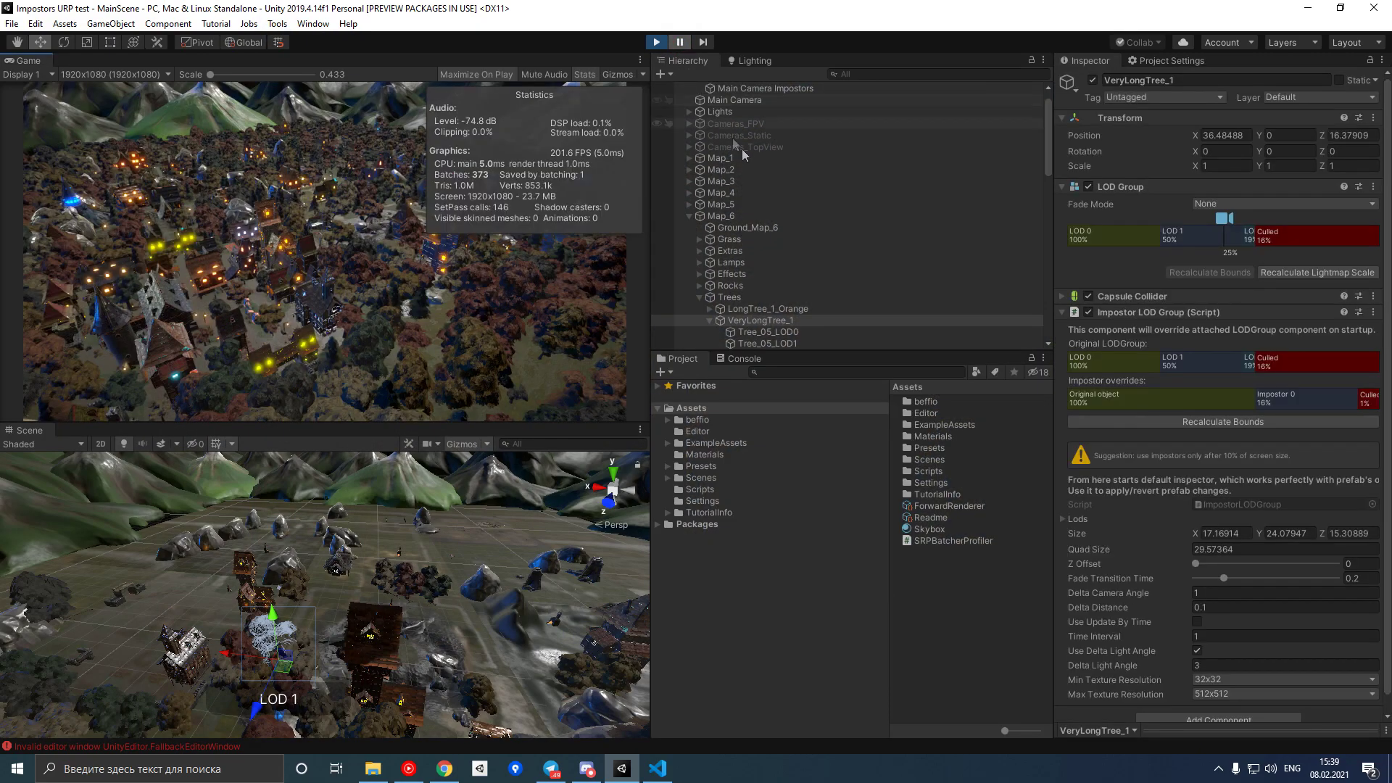
left_click(760, 111)
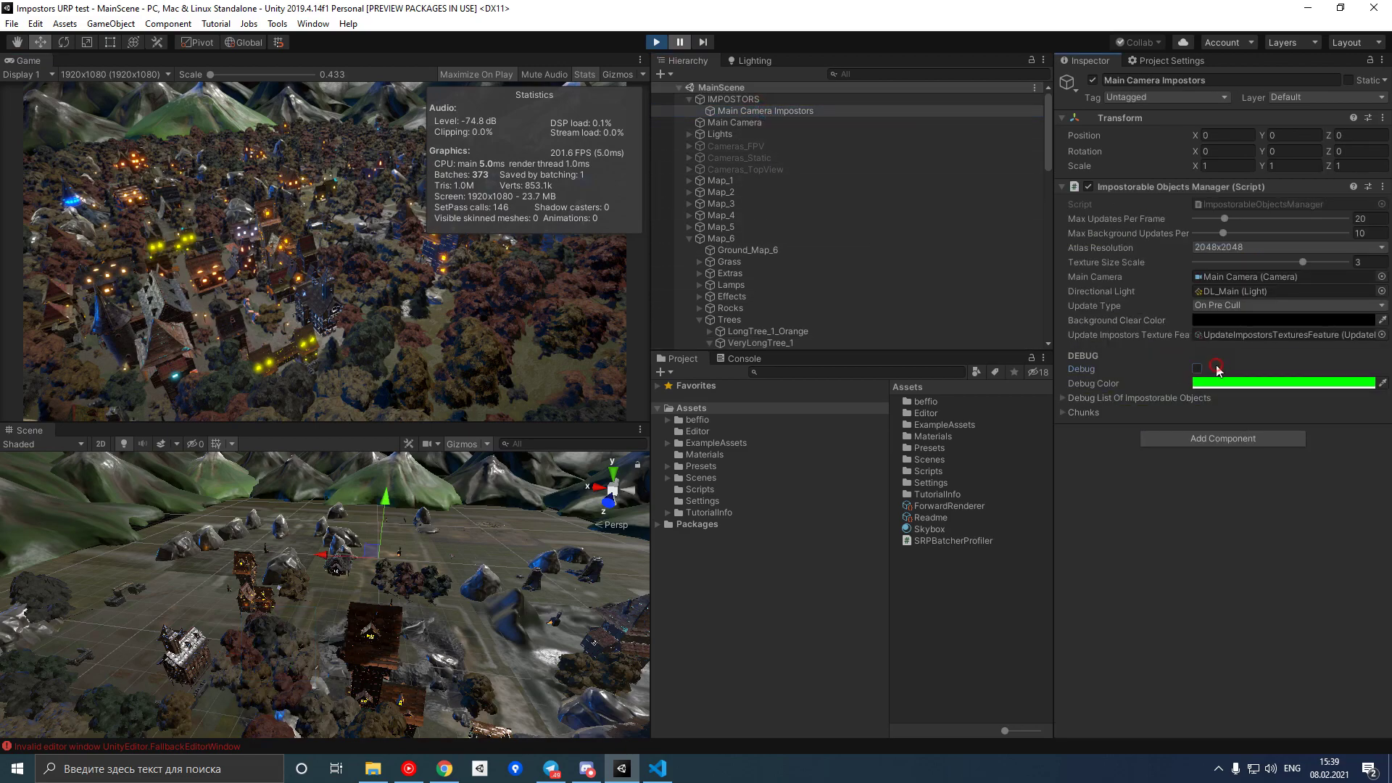
left_click(1197, 368)
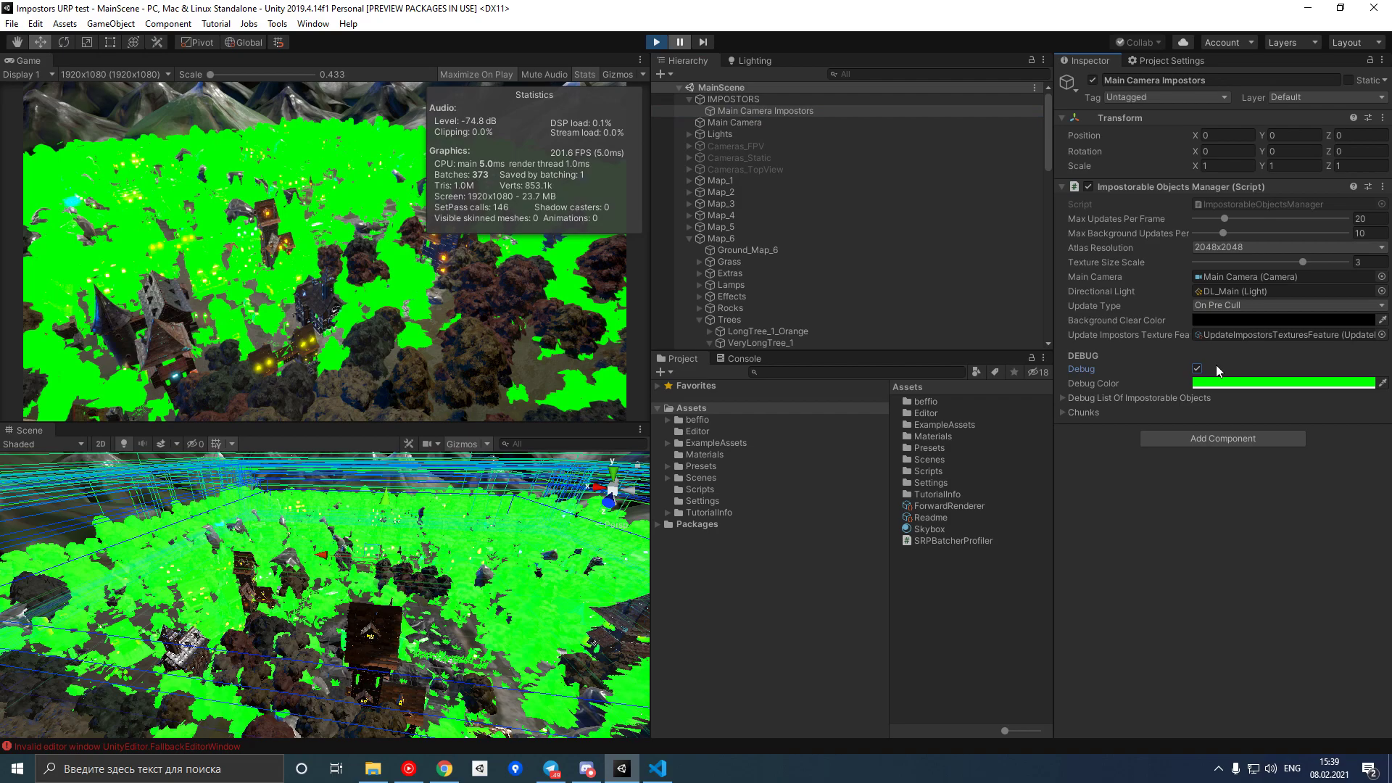
left_click(1222, 385)
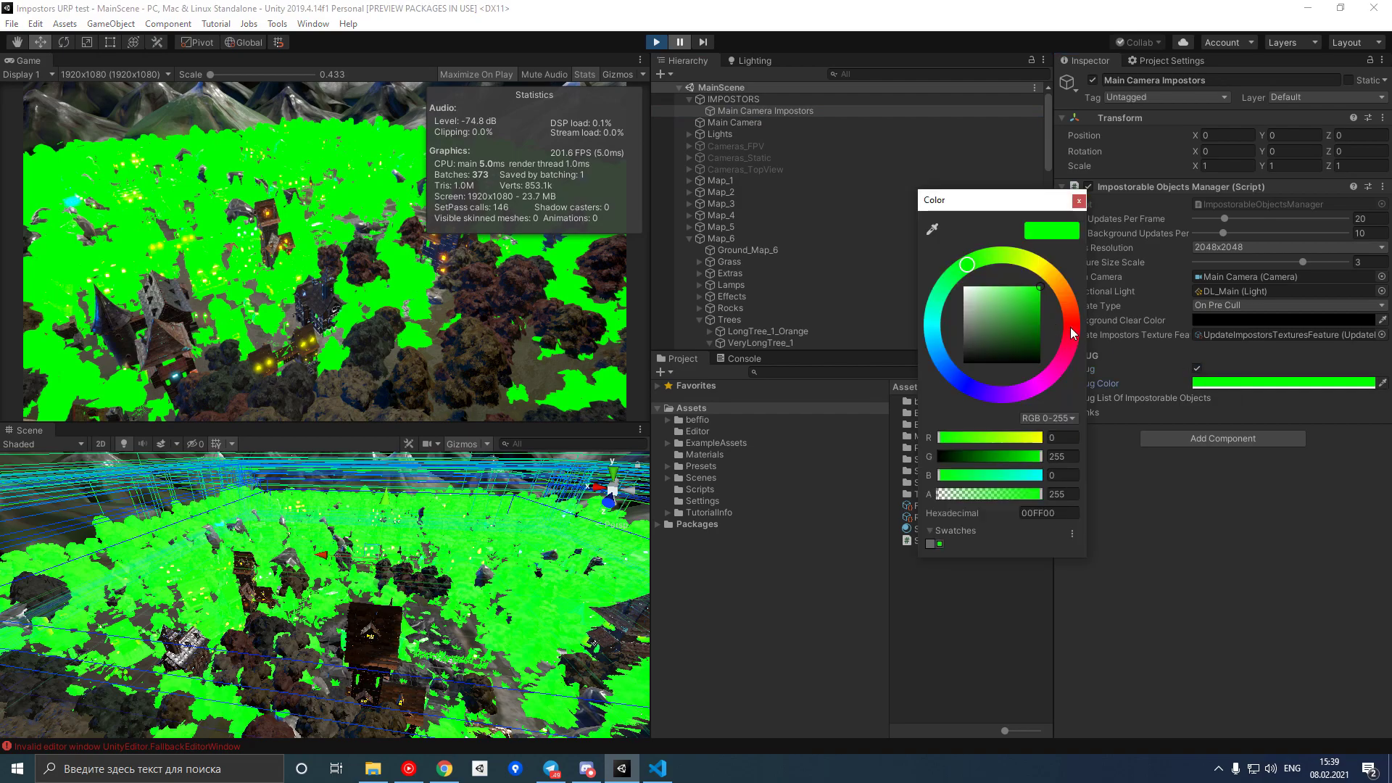
mouse_move(1073, 333)
left_mouse_down()
mouse_move(1060, 291)
mouse_move(902, 258)
mouse_move(958, 383)
mouse_move(1087, 326)
mouse_move(1082, 311)
left_mouse_up()
left_click_drag(1039, 290, 1045, 395)
left_click(1079, 201)
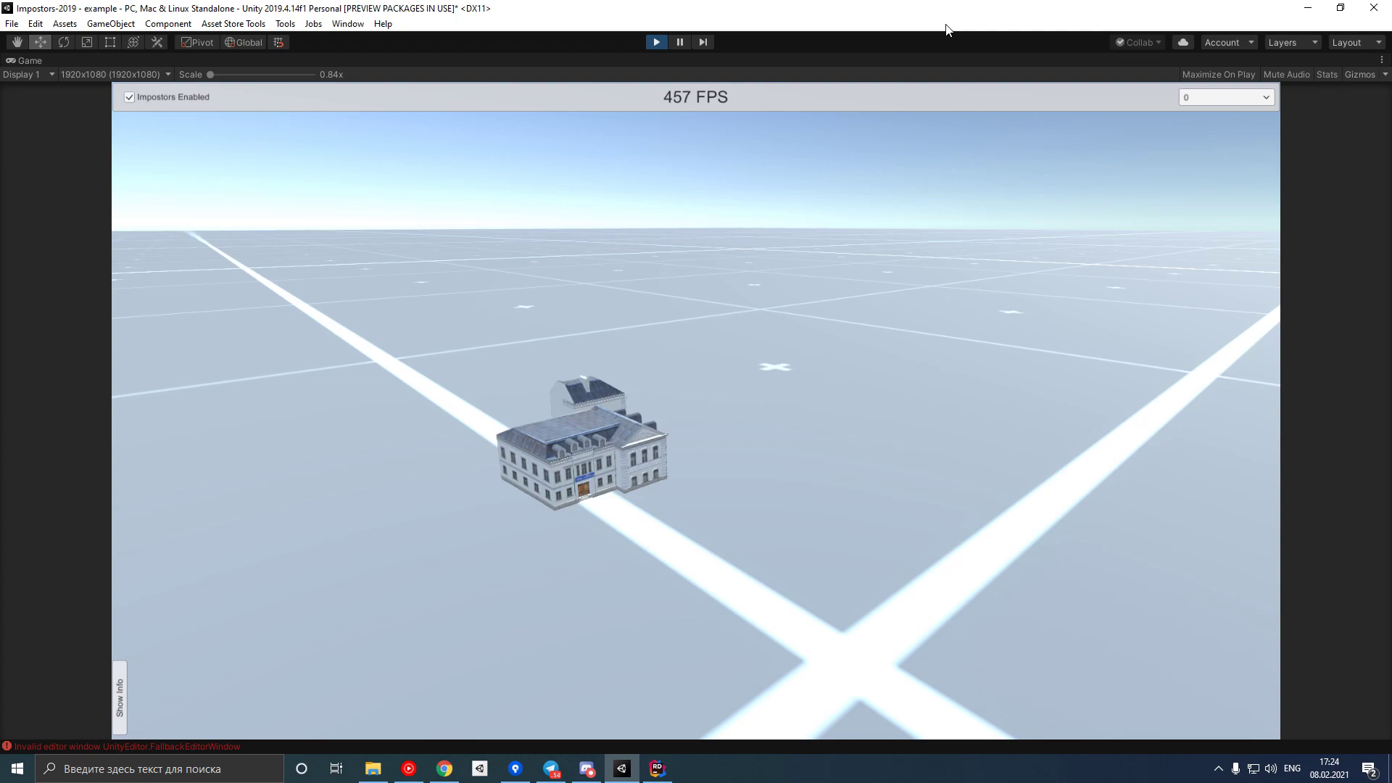
In the example scene, enable Debug on MainCamera Impostors and set its Debug Color to black (000000).
left_click(681, 42)
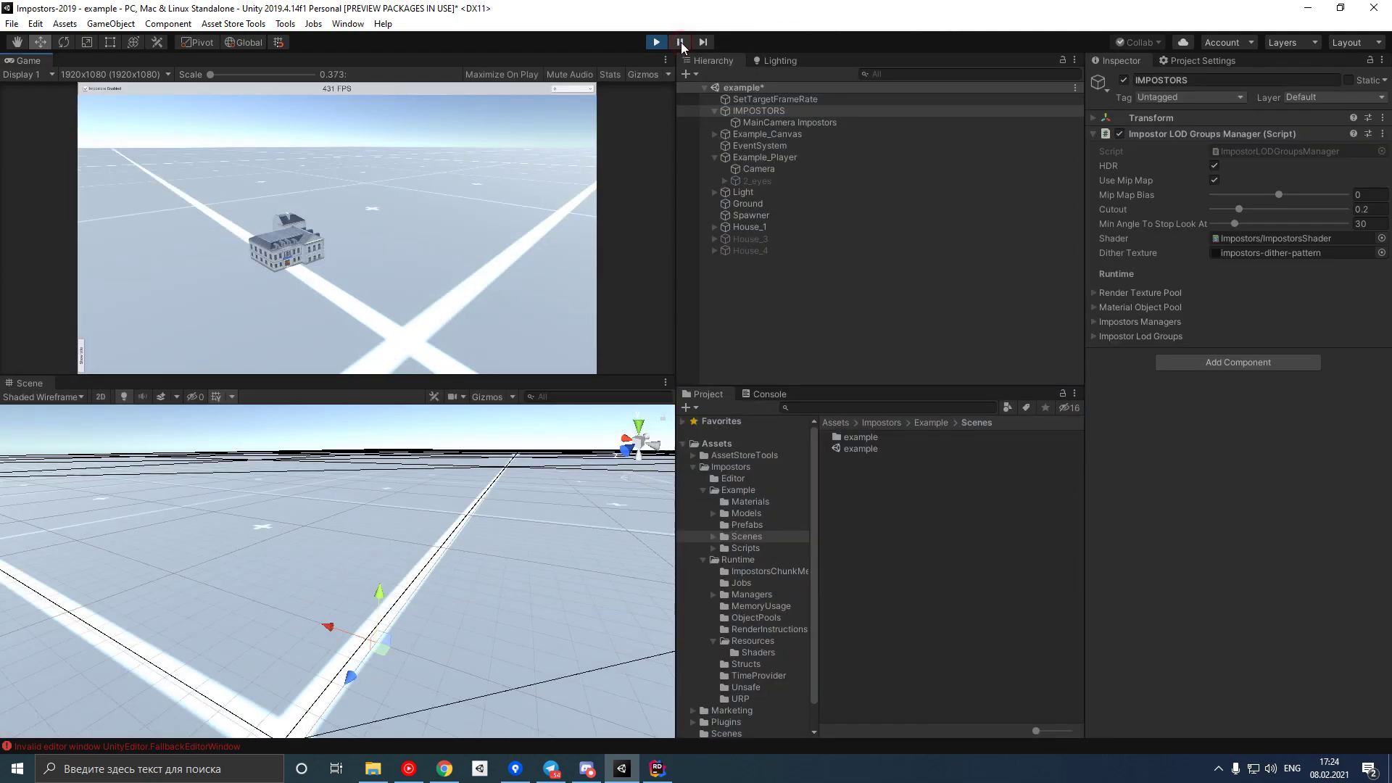
left_click(843, 122)
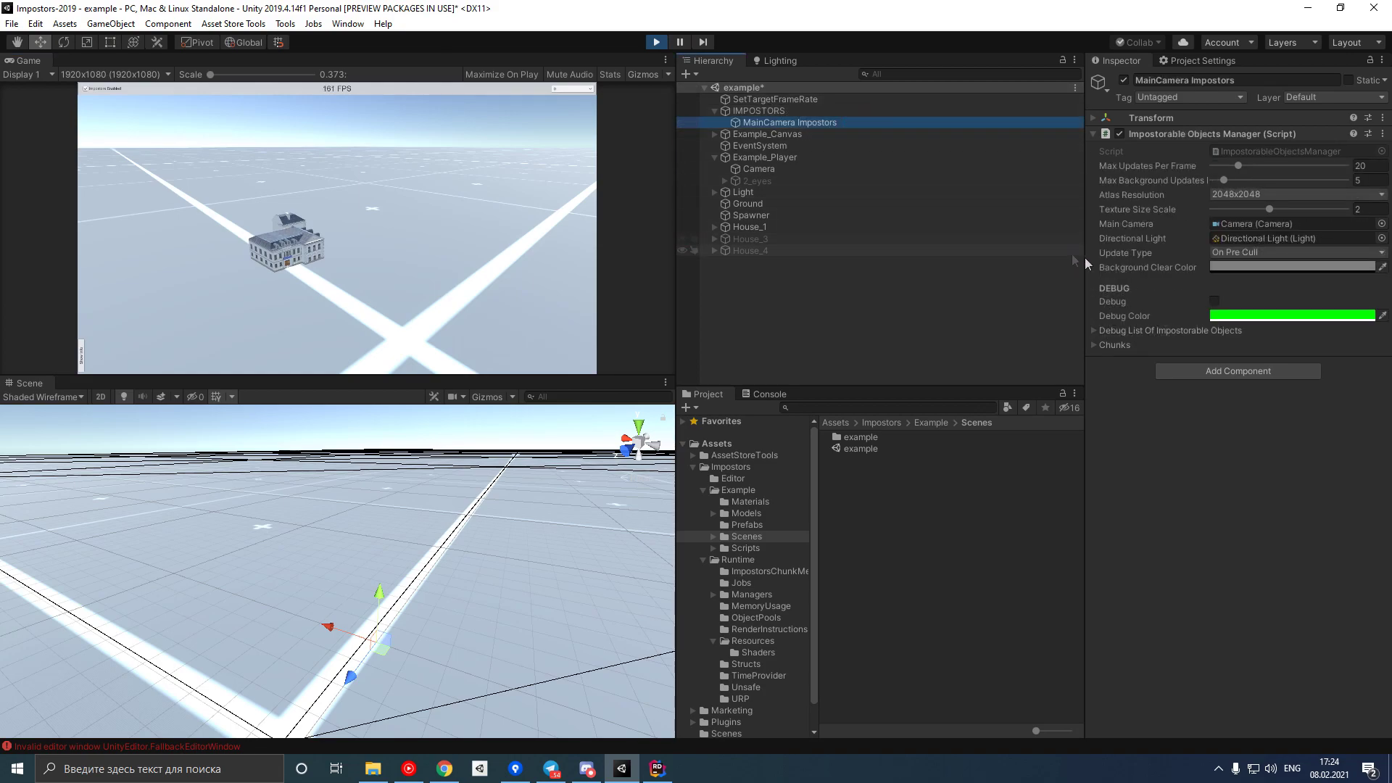
left_click(1258, 301)
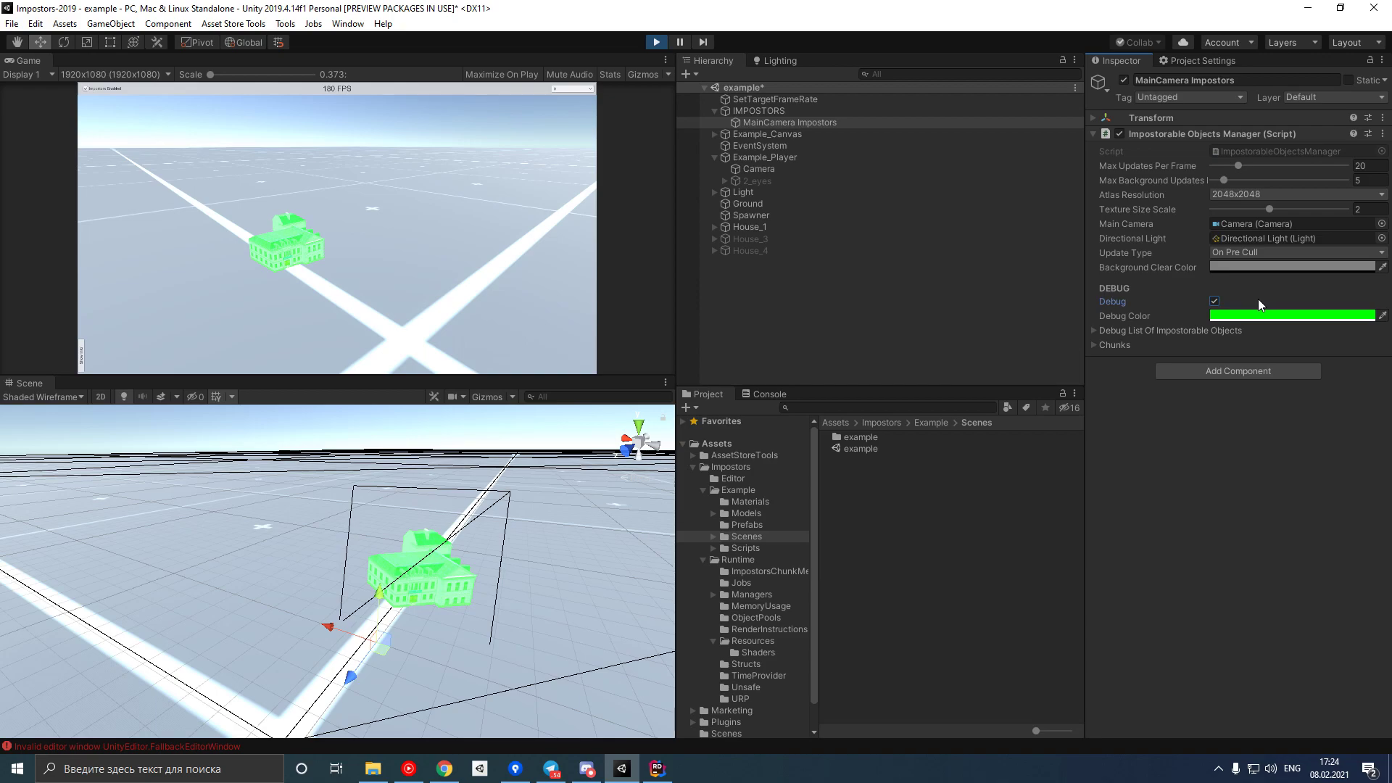
left_click(1268, 314)
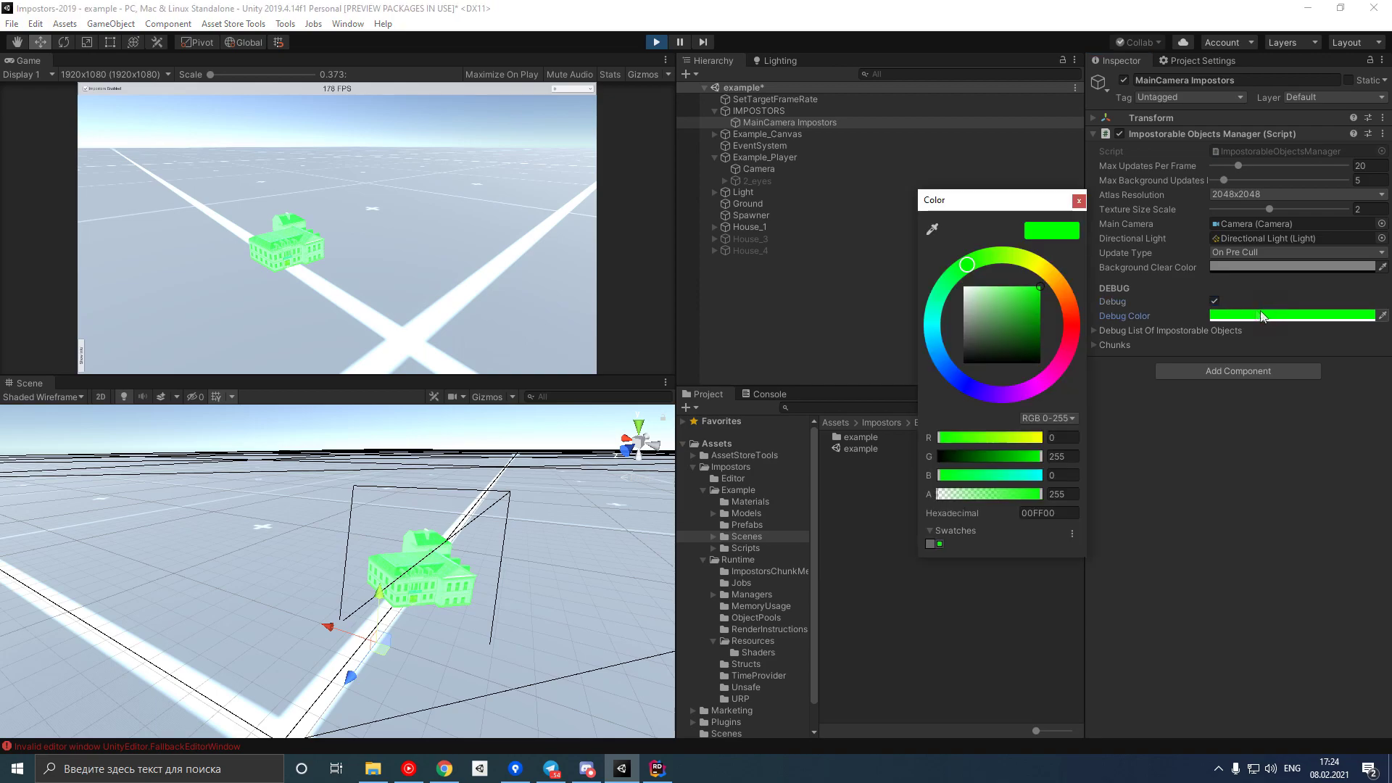
left_click_drag(1049, 307, 1047, 365)
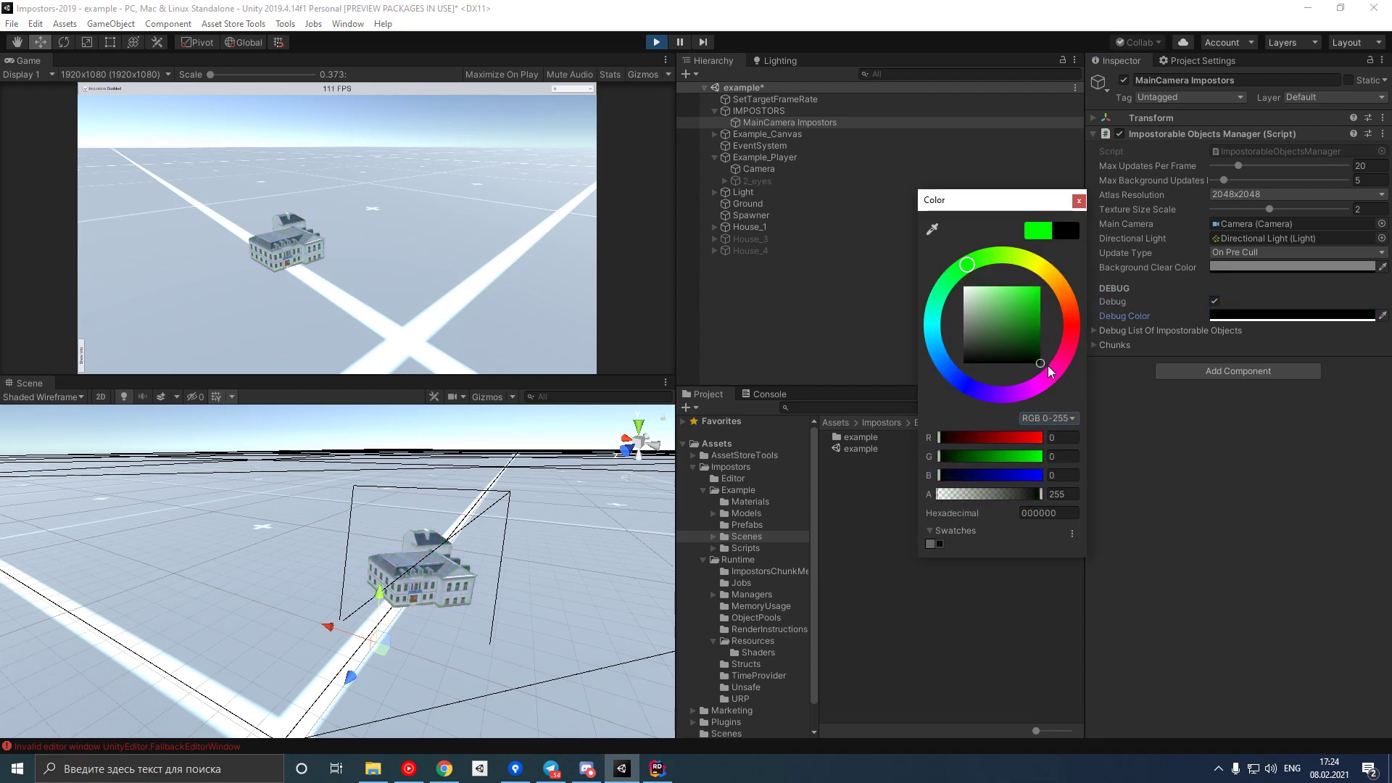
left_click(1079, 200)
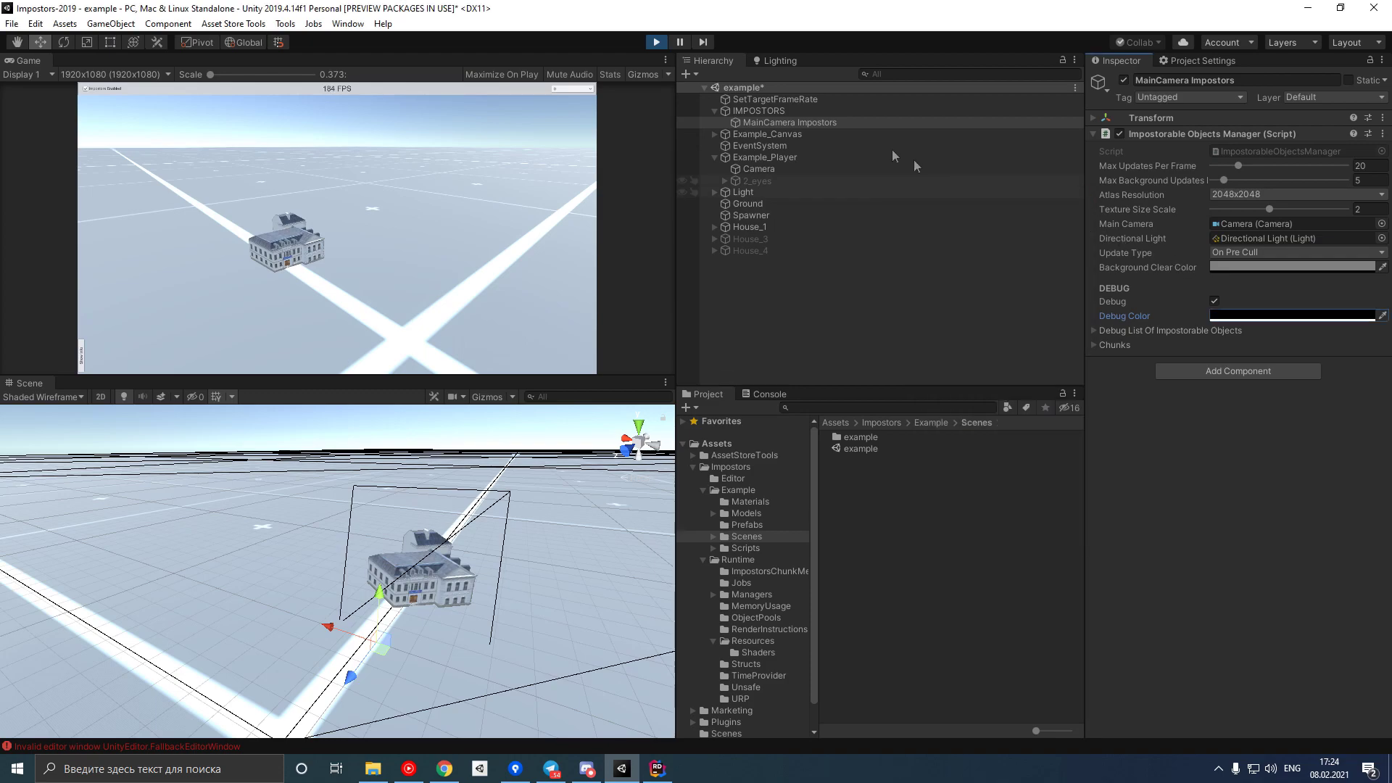
Set the minimum angle to stop looking at the camera to 180 in the IMPOSTORS object's Impostor LOD Groups Manager.
left_click(785, 111)
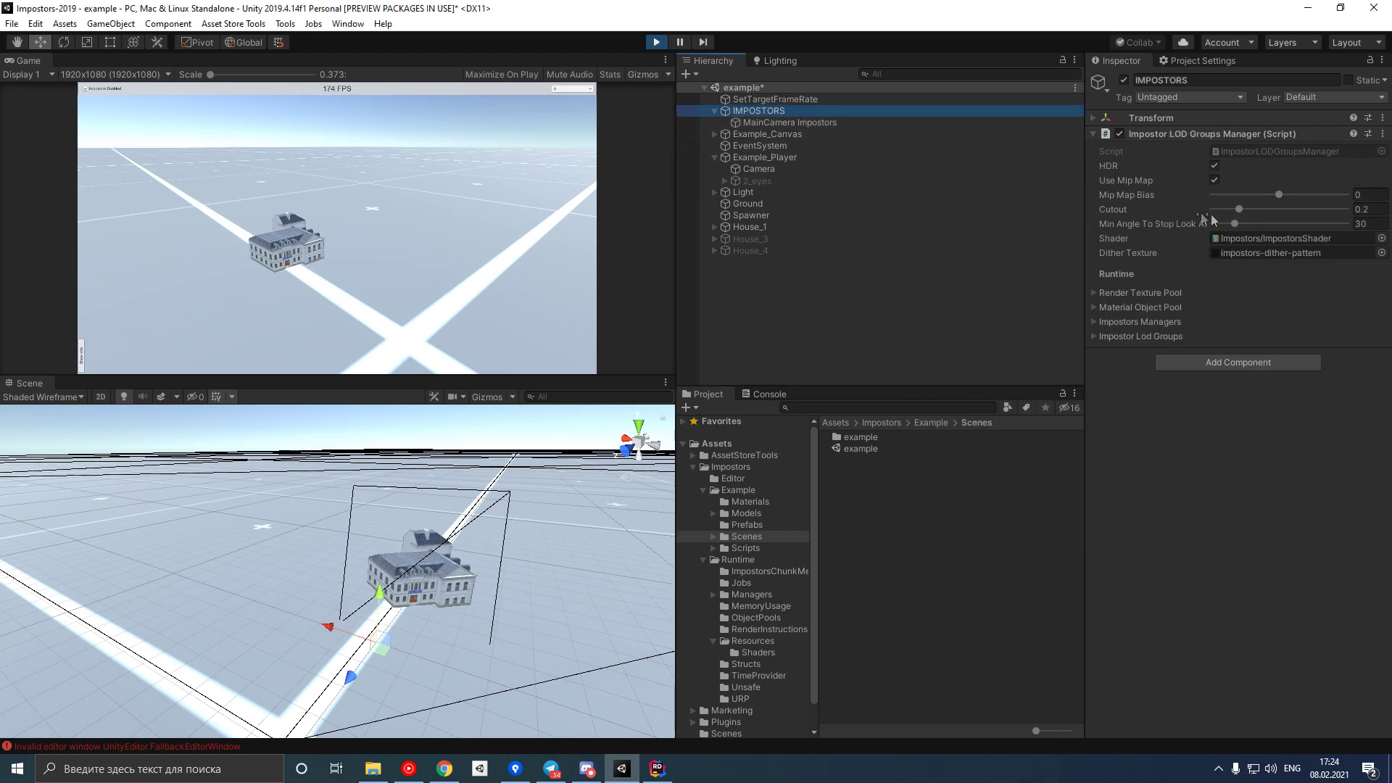
left_click_drag(1236, 223, 1326, 233)
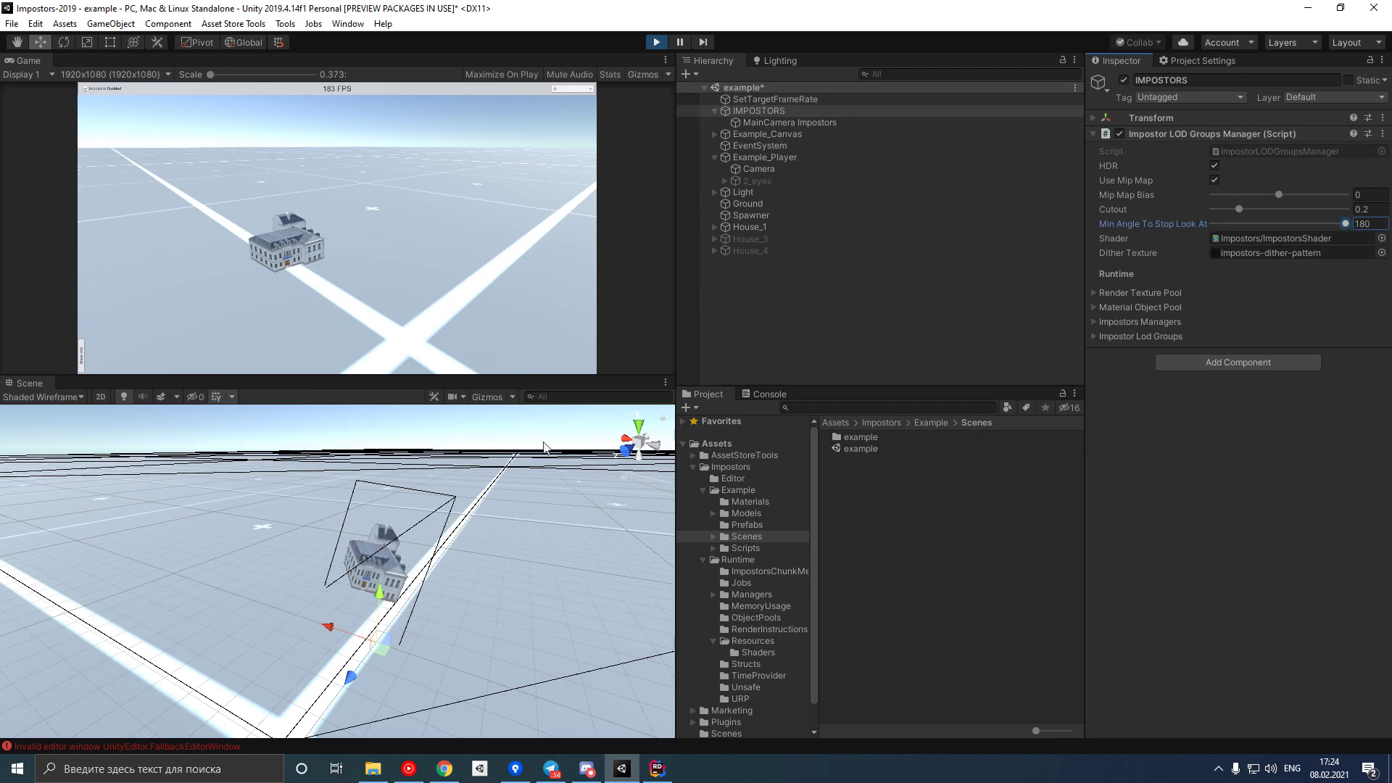
right_click_drag(531, 480, 686, 464)
Align the Scene view to the Camera under Example_Player.
left_click(759, 168)
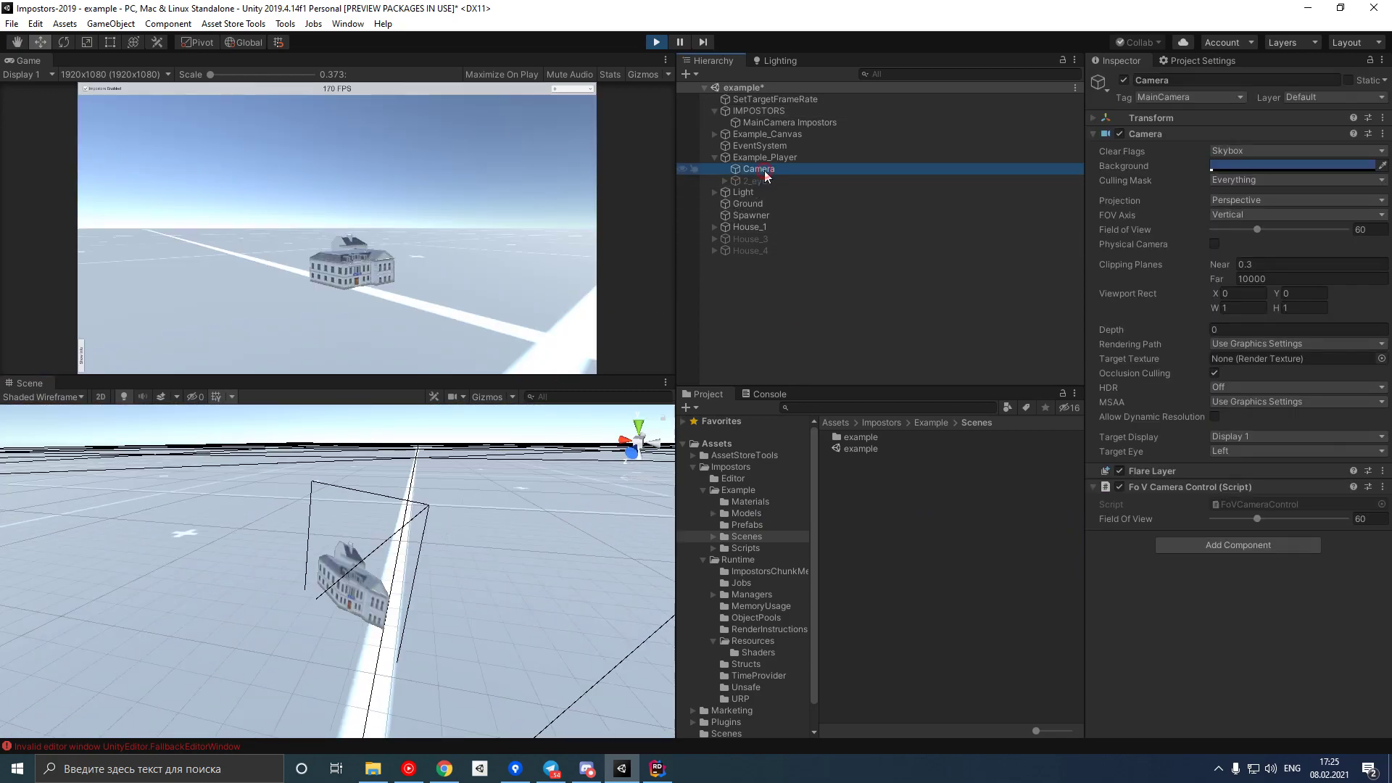
left_click(105, 24)
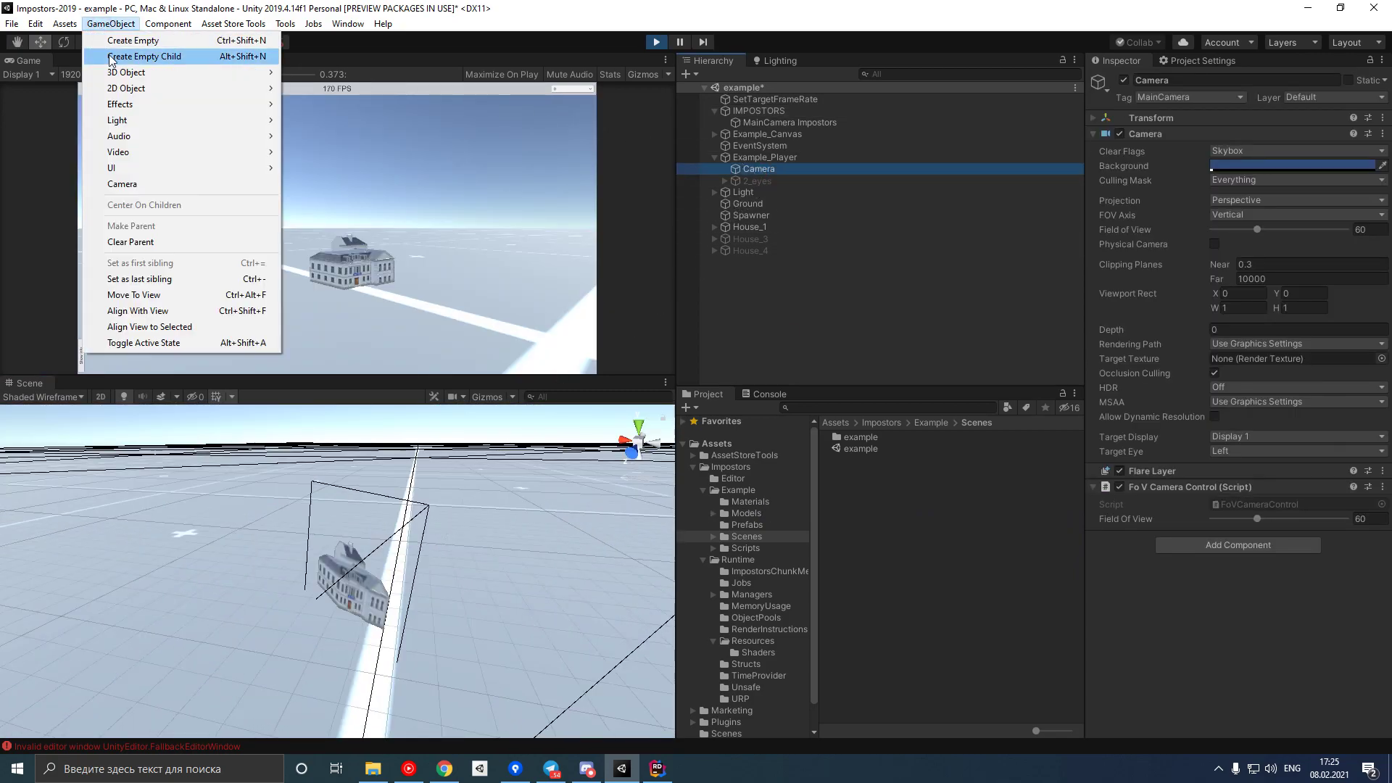
left_click(163, 327)
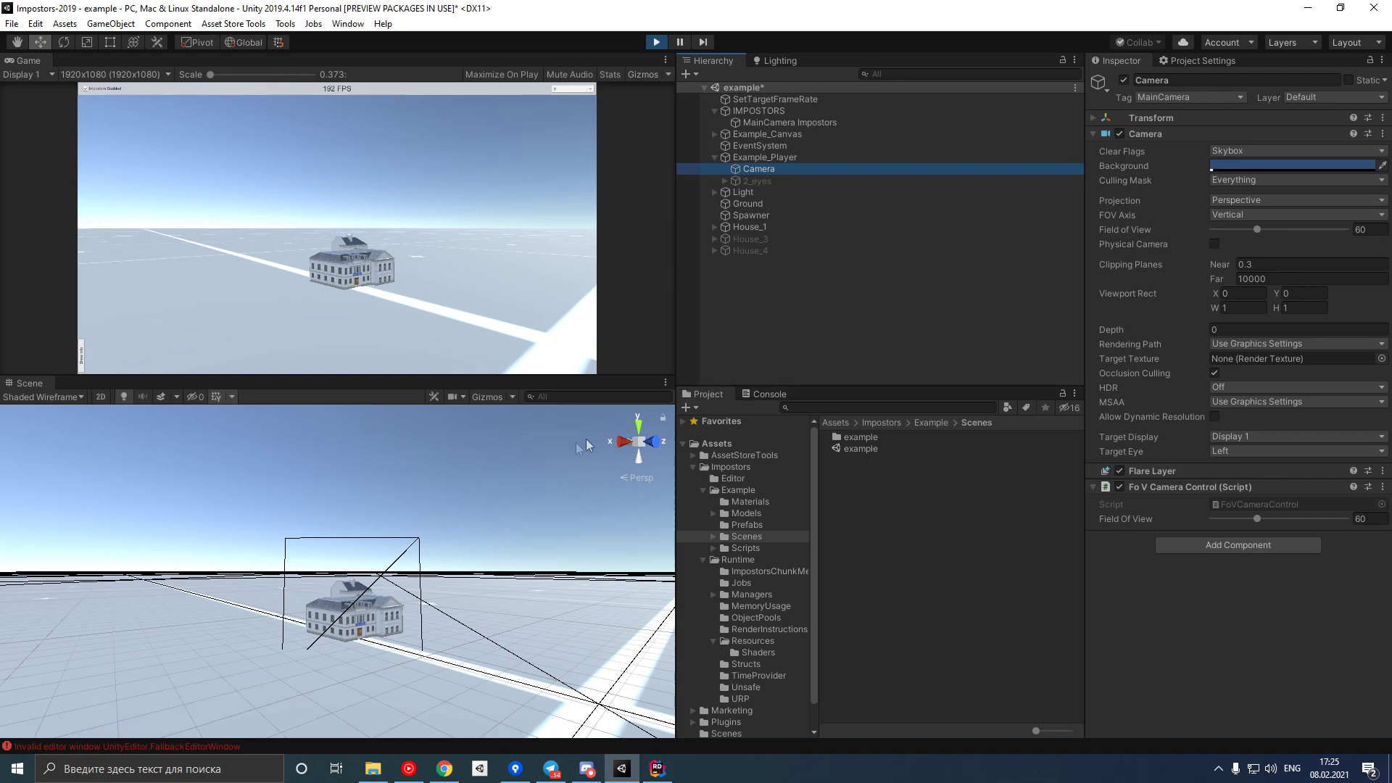
Move the player camera around the house in the Game view to examine how its impostor updates.
left_click(429, 227)
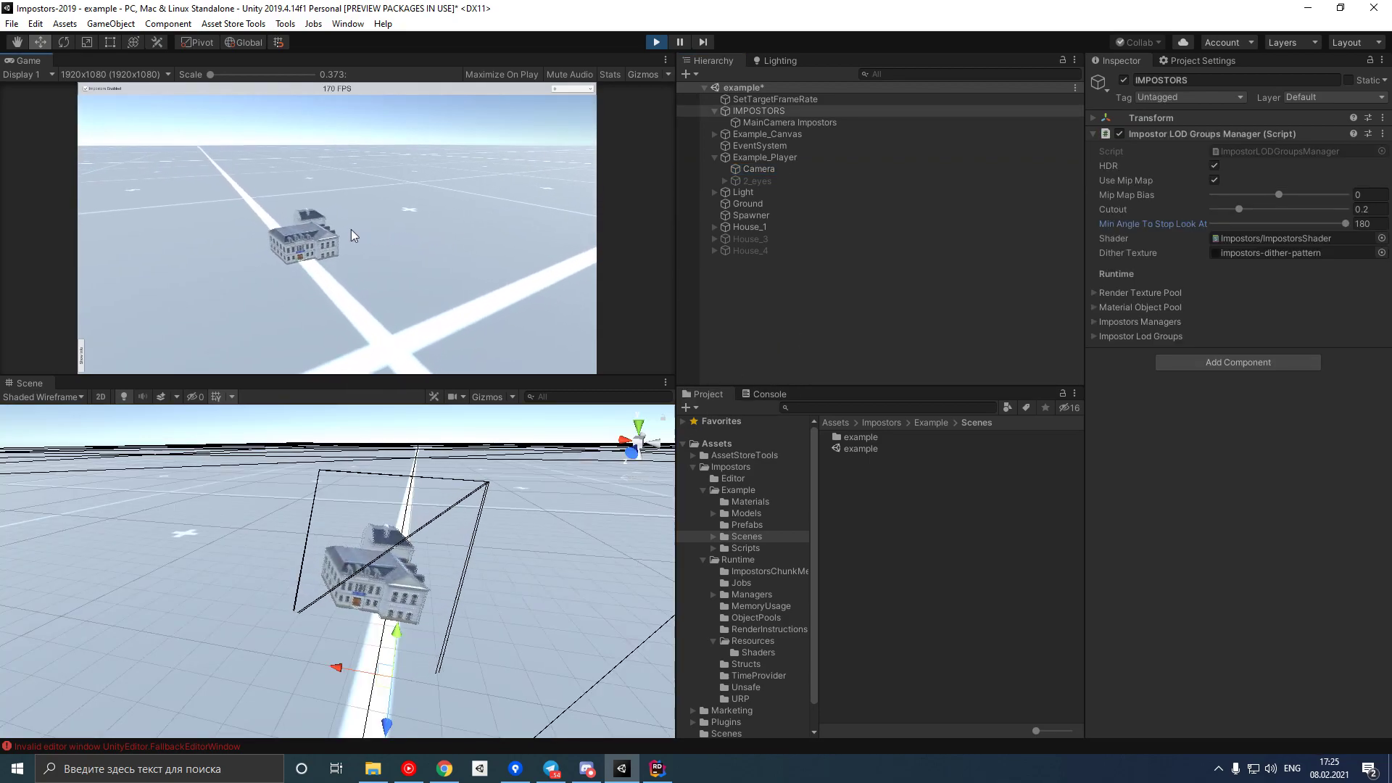
left_click_drag(350, 229, 421, 236)
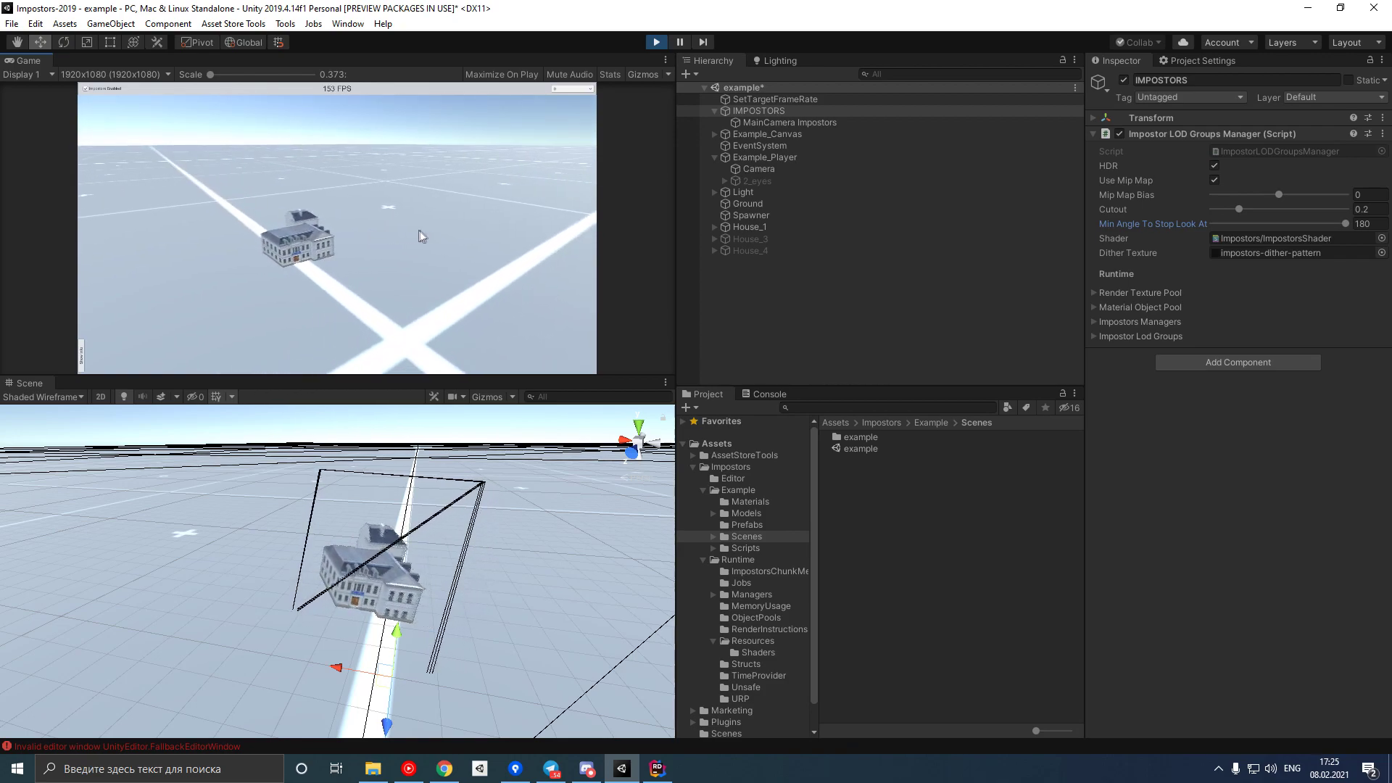
left_click(586, 300)
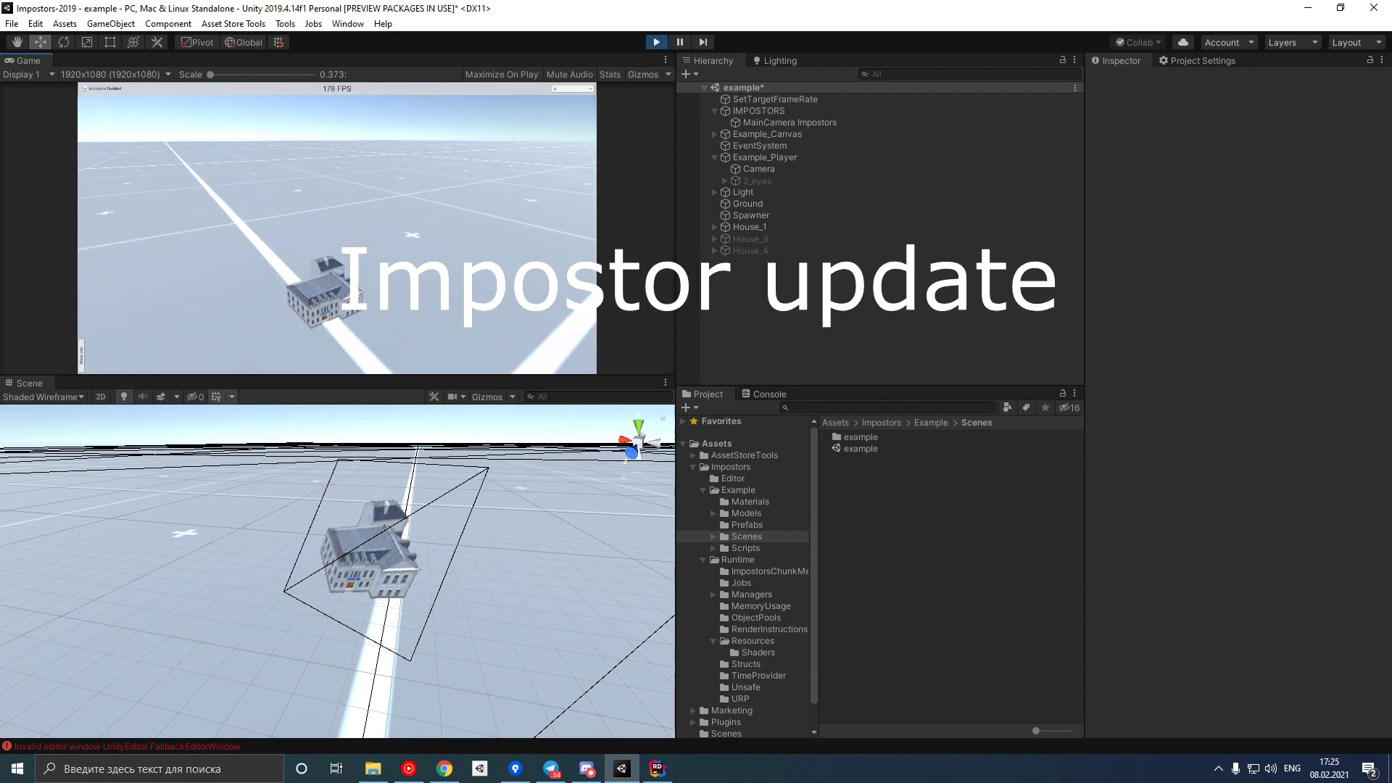
left_click_drag(464, 298, 397, 190)
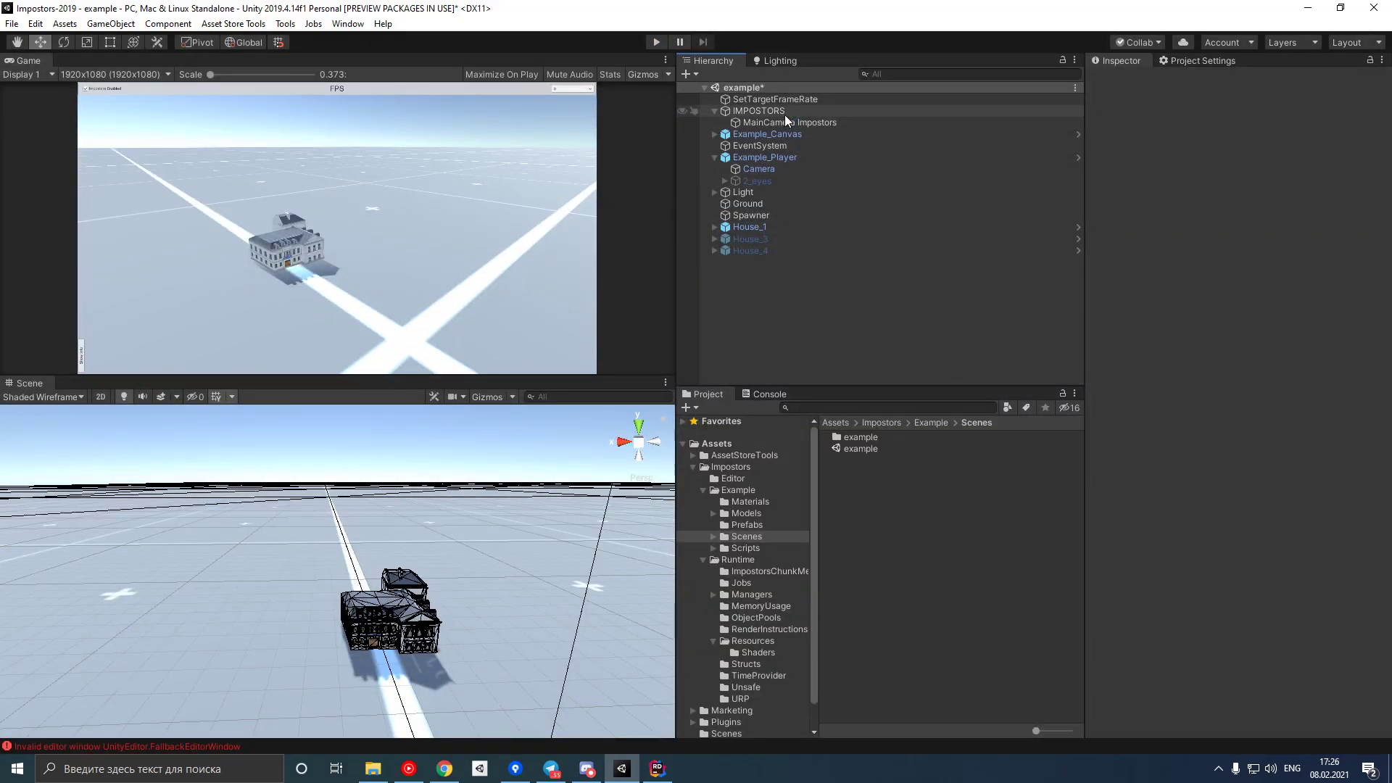
Adjust the maximum updates per frame in the Impostorable Objects Manager of MainCamera Impostors.
left_click(785, 113)
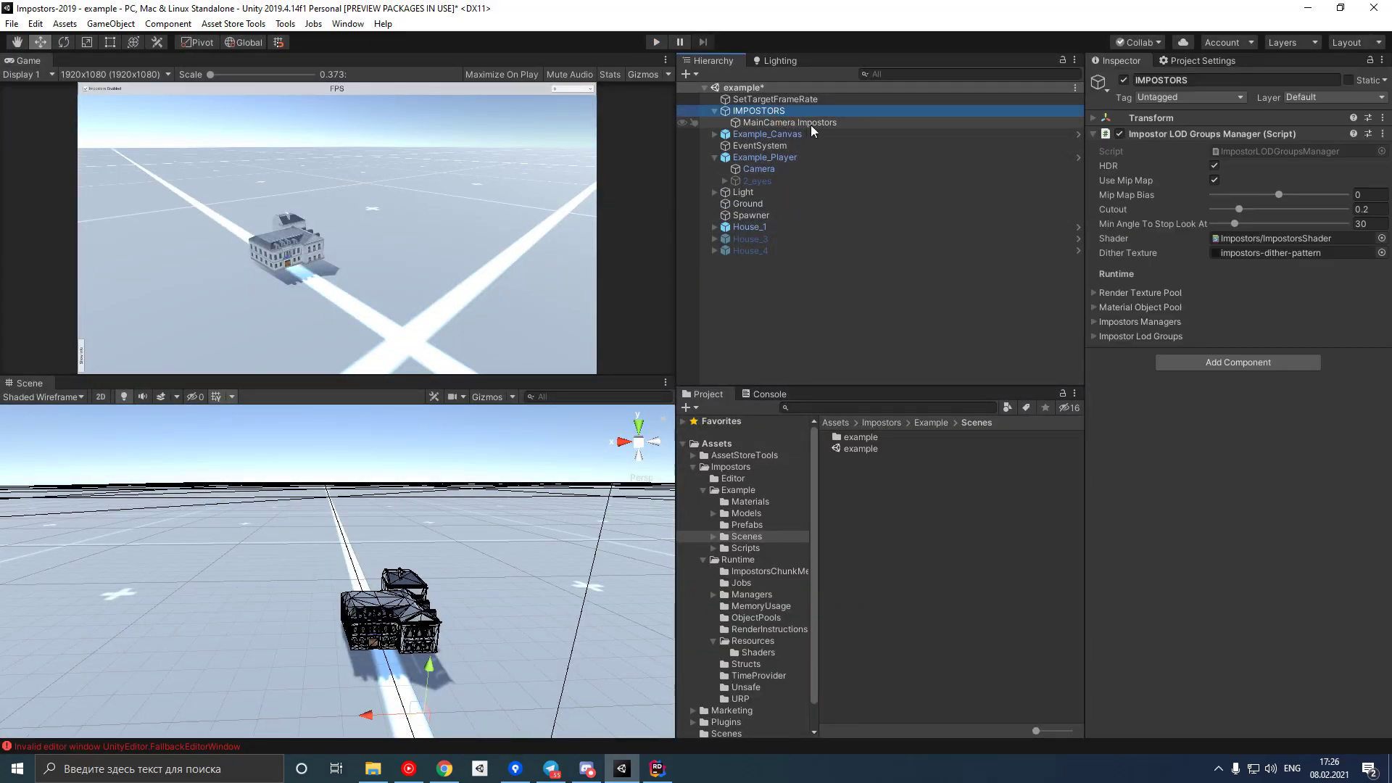
left_click(810, 123)
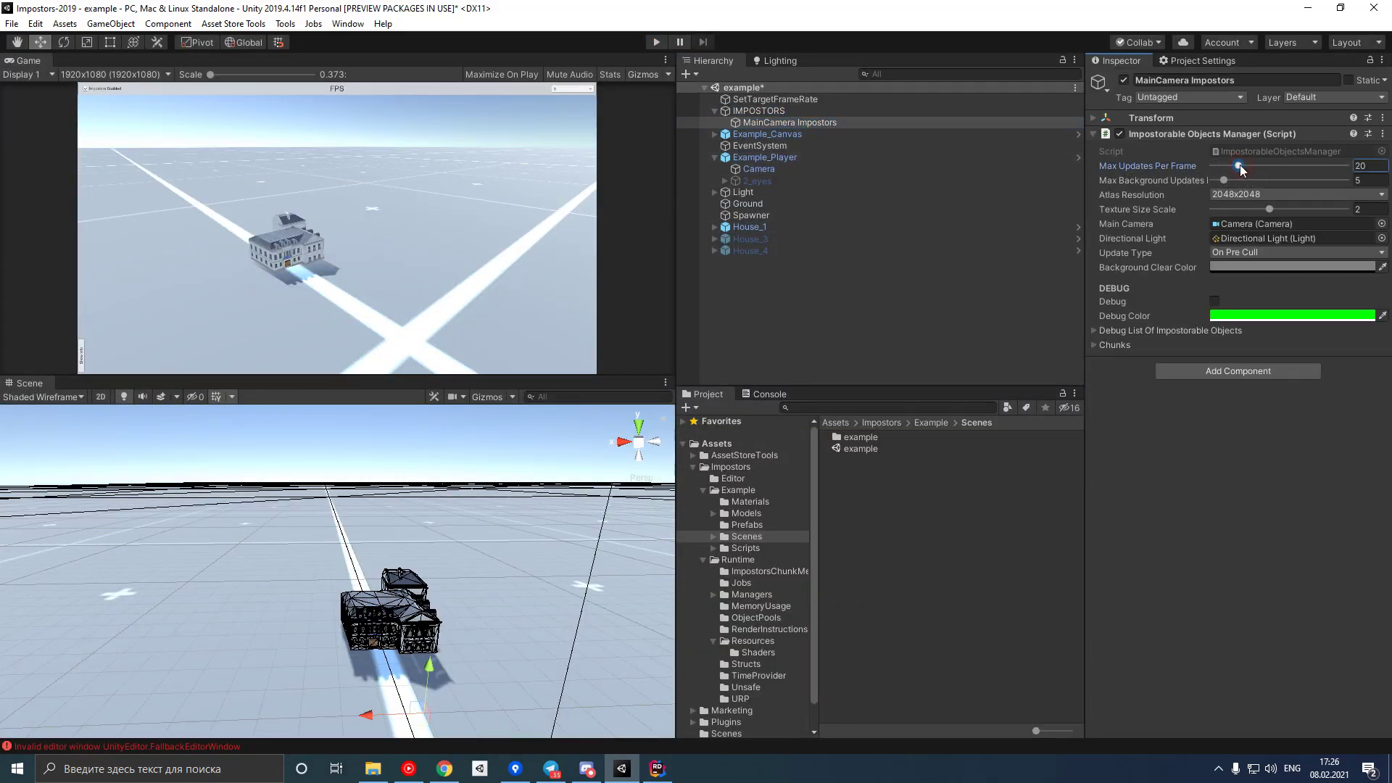
left_click_drag(1241, 169, 1229, 174)
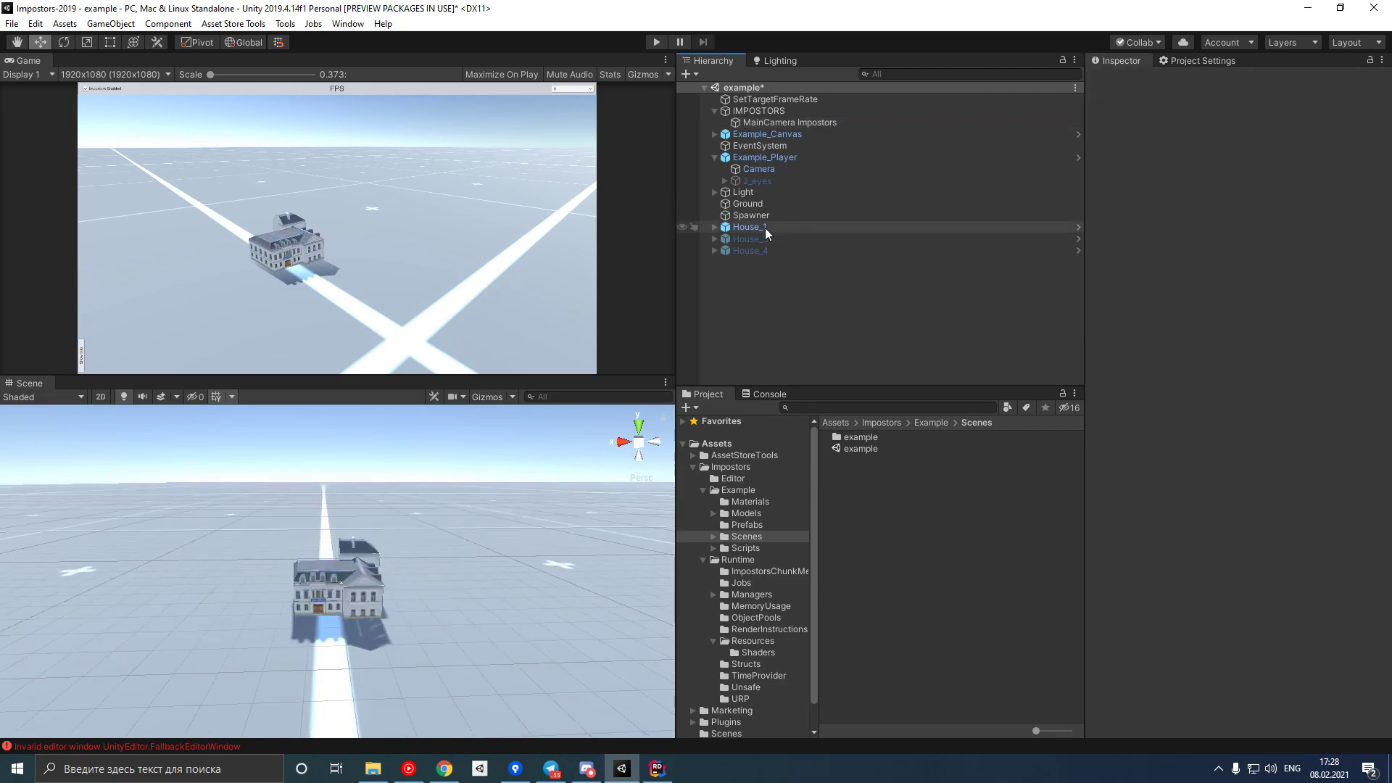
Set Delta Camera Angle to 4.67 and Delta Distance to 0.57 in House_1's Impostor LOD Group.
left_click(765, 228)
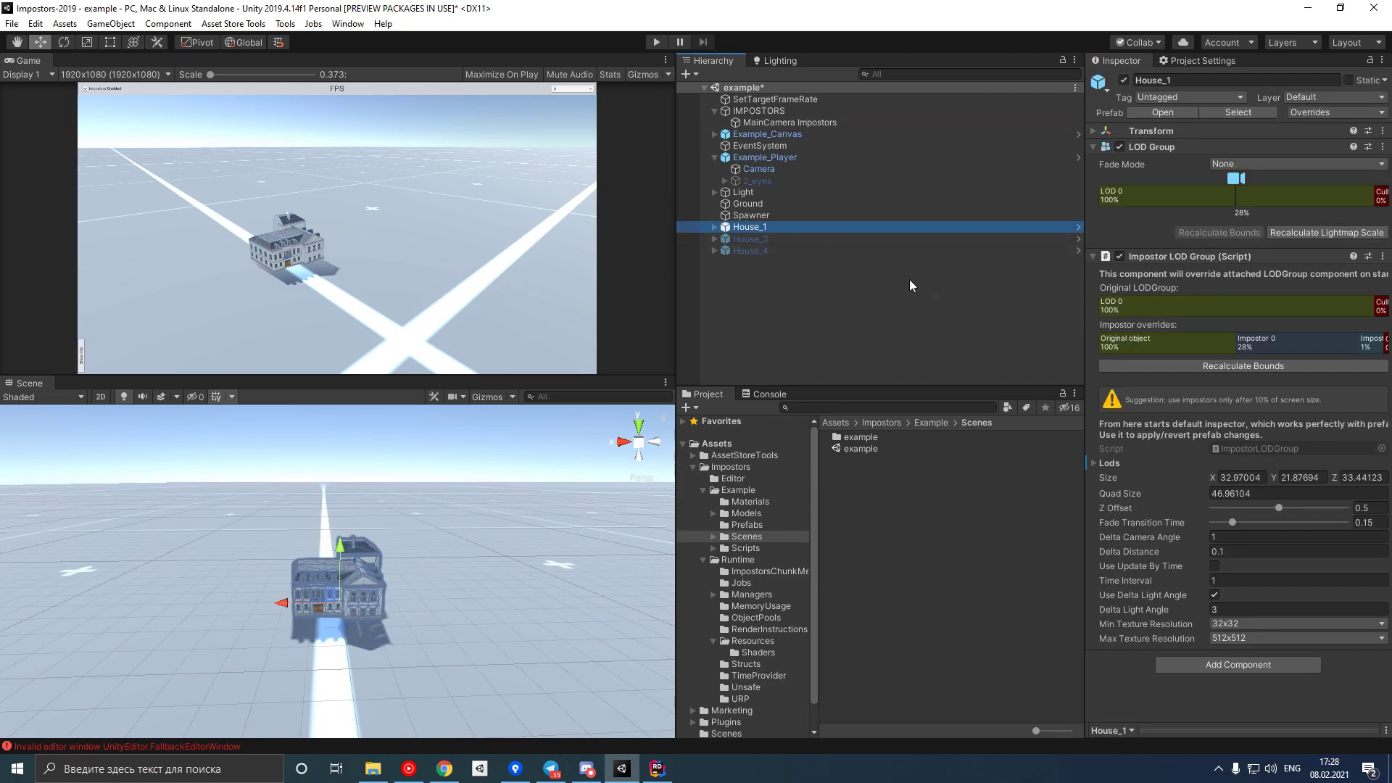
left_click(1225, 537)
type("1.7")
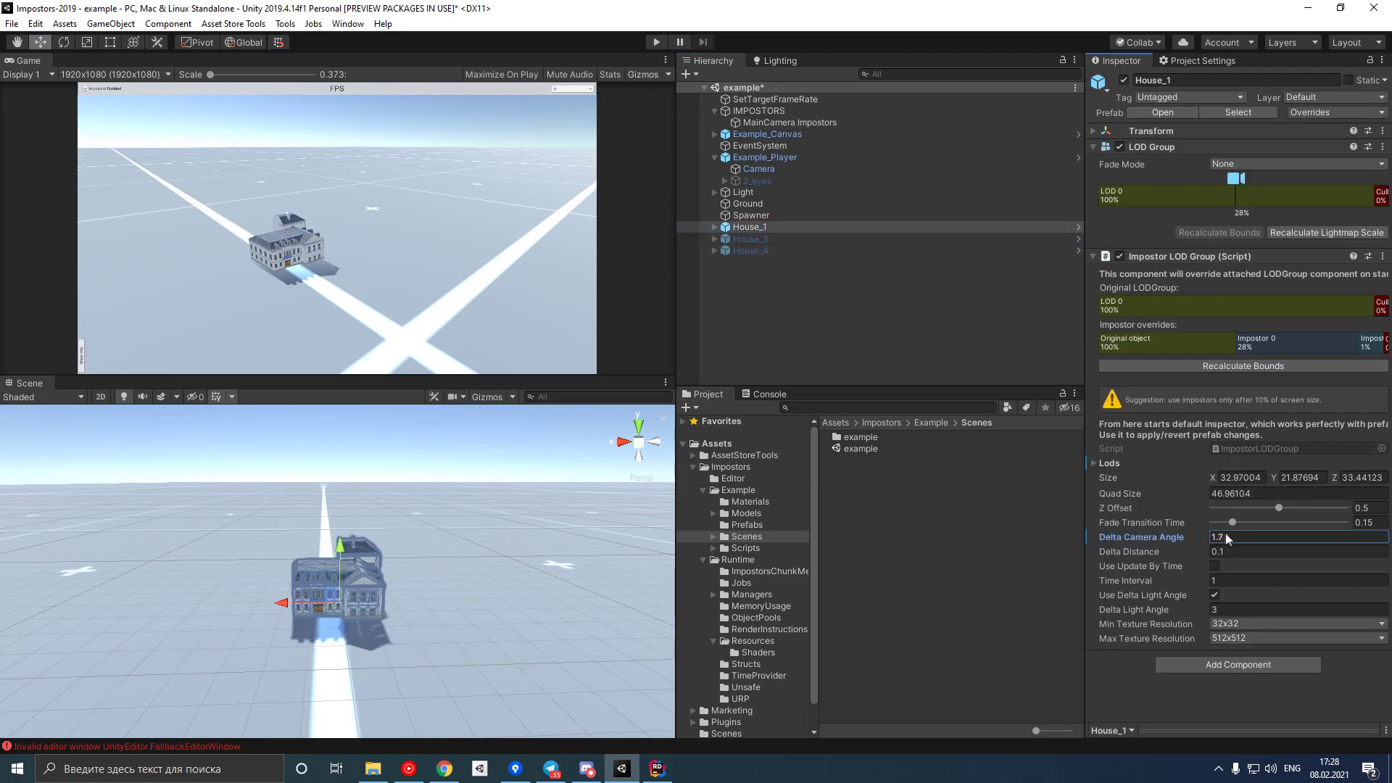
left_click_drag(1283, 538, 1199, 554, "alt")
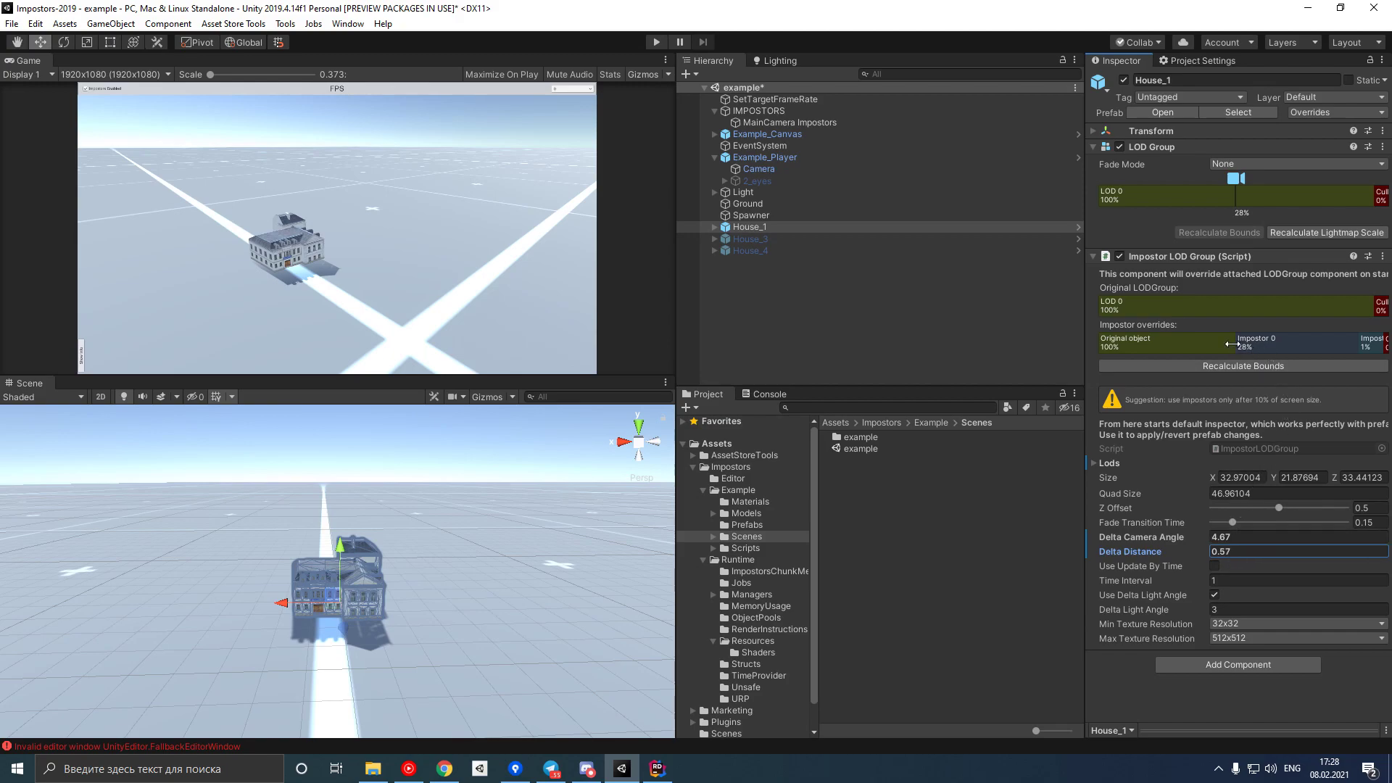
Adjust the transition boundaries in House_1's impostor overrides and its LOD Group.
mouse_move(1232, 343)
left_mouse_down()
mouse_move(1218, 344)
mouse_move(1237, 343)
left_mouse_up()
left_click_drag(1373, 203, 1218, 178)
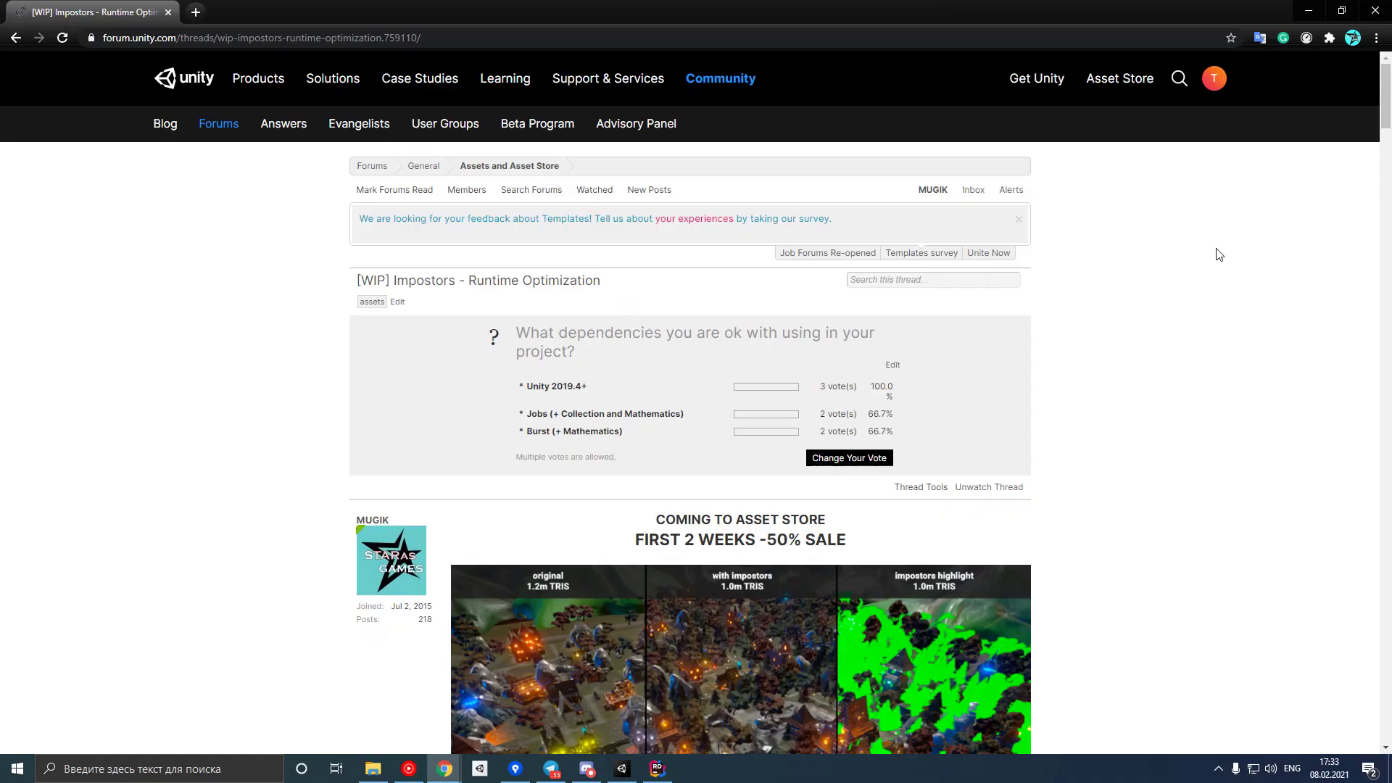
In the browser's Unity forum thread "[WIP] Impostors - Runtime Optimization", write a reply starting "Will it work for my projec".
scroll(1218, 326, "down", 20)
left_click(571, 190)
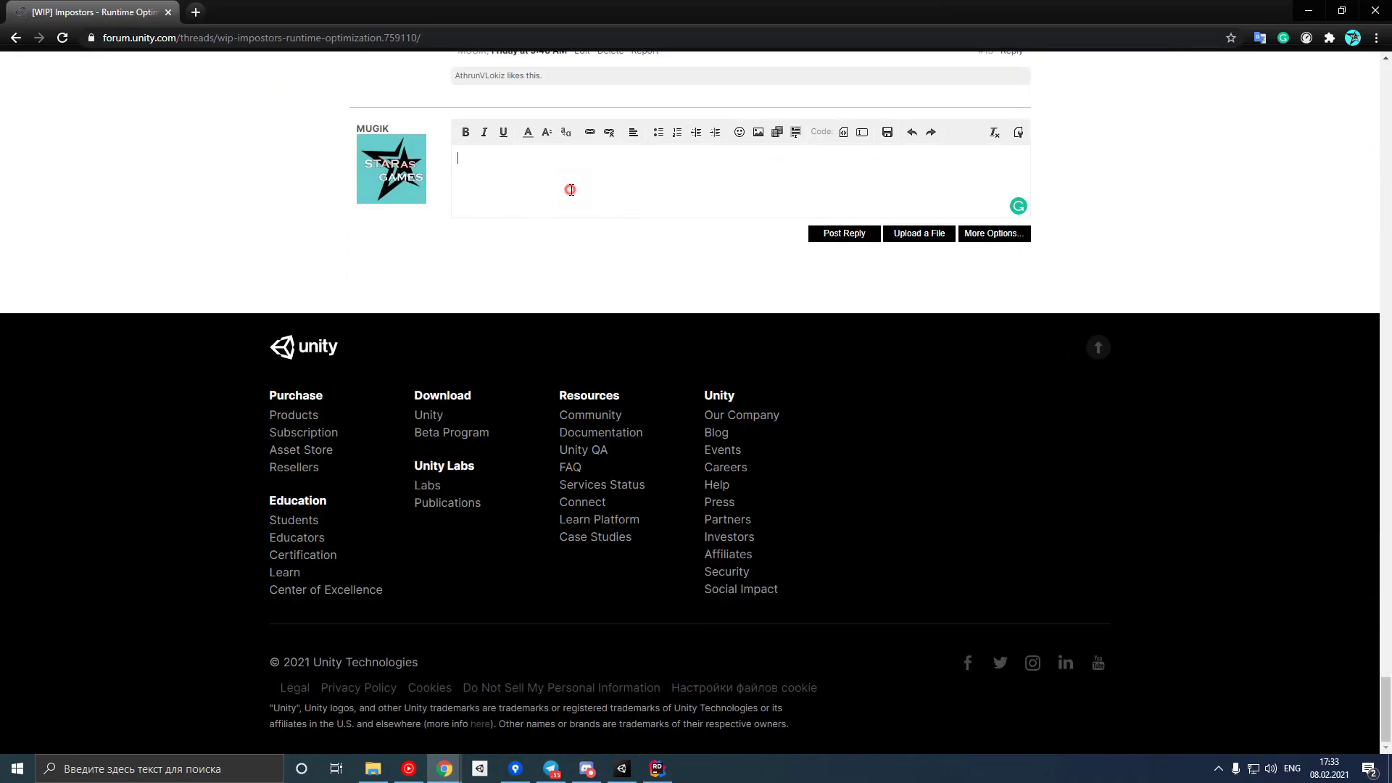
type("Will it work for my projec")
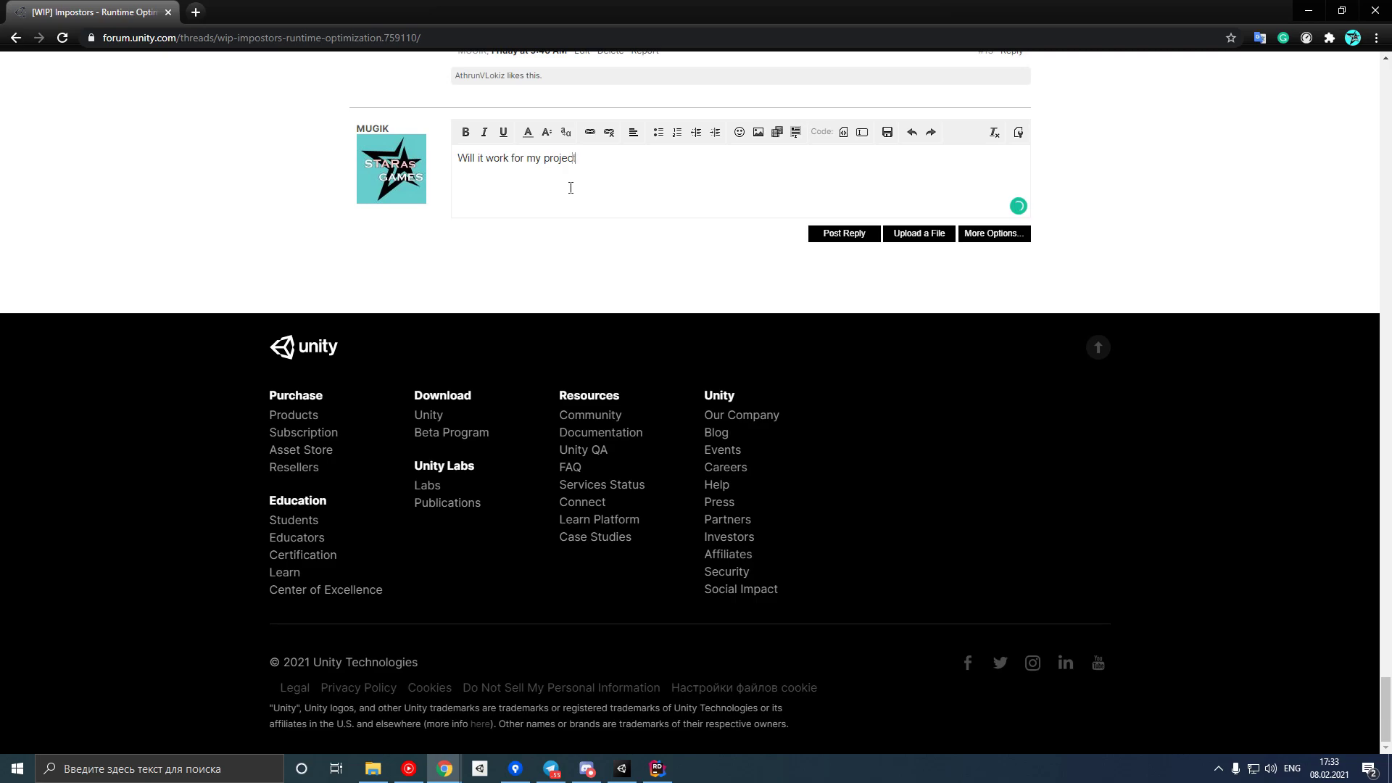